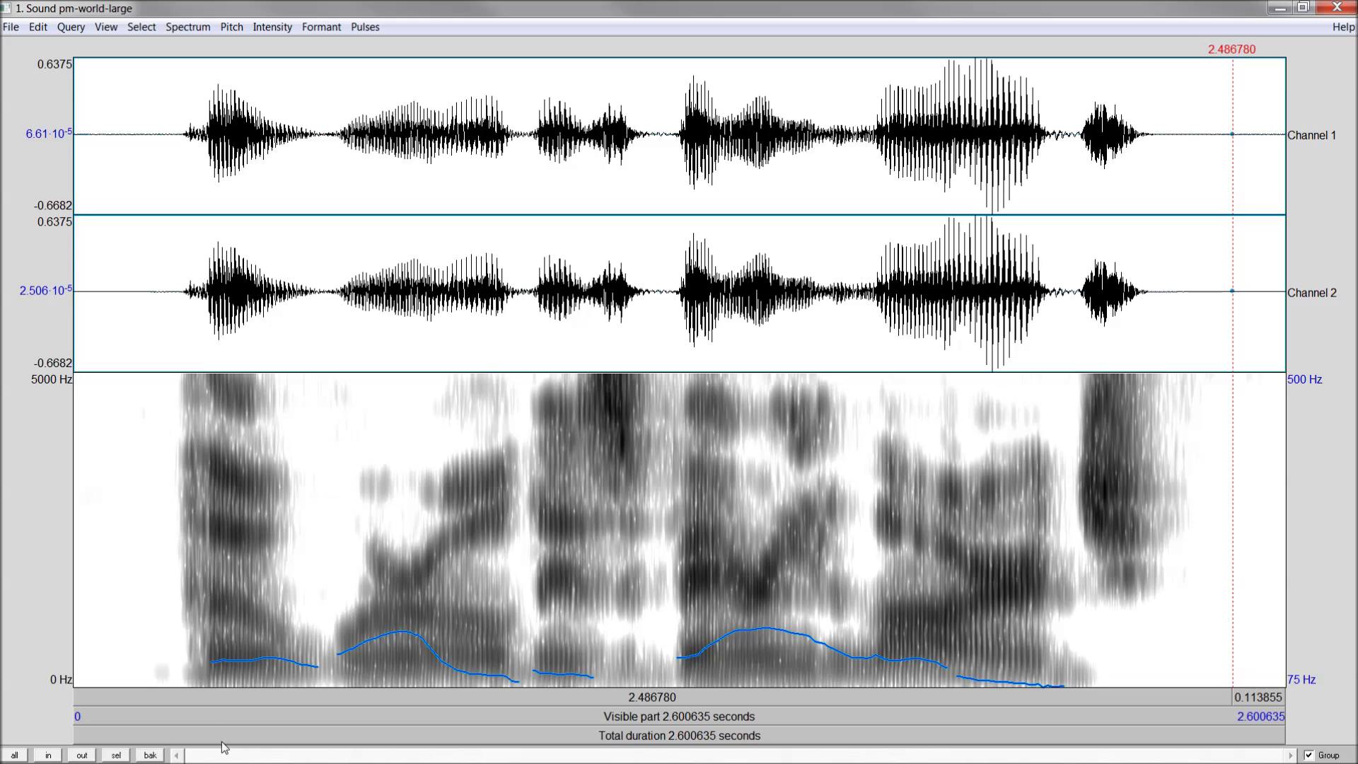
Switch to Audacity to play the world recording, and return to Praat's pm-world-large sound window.
{"action": "left_click", "coordinate": [419, 748]}
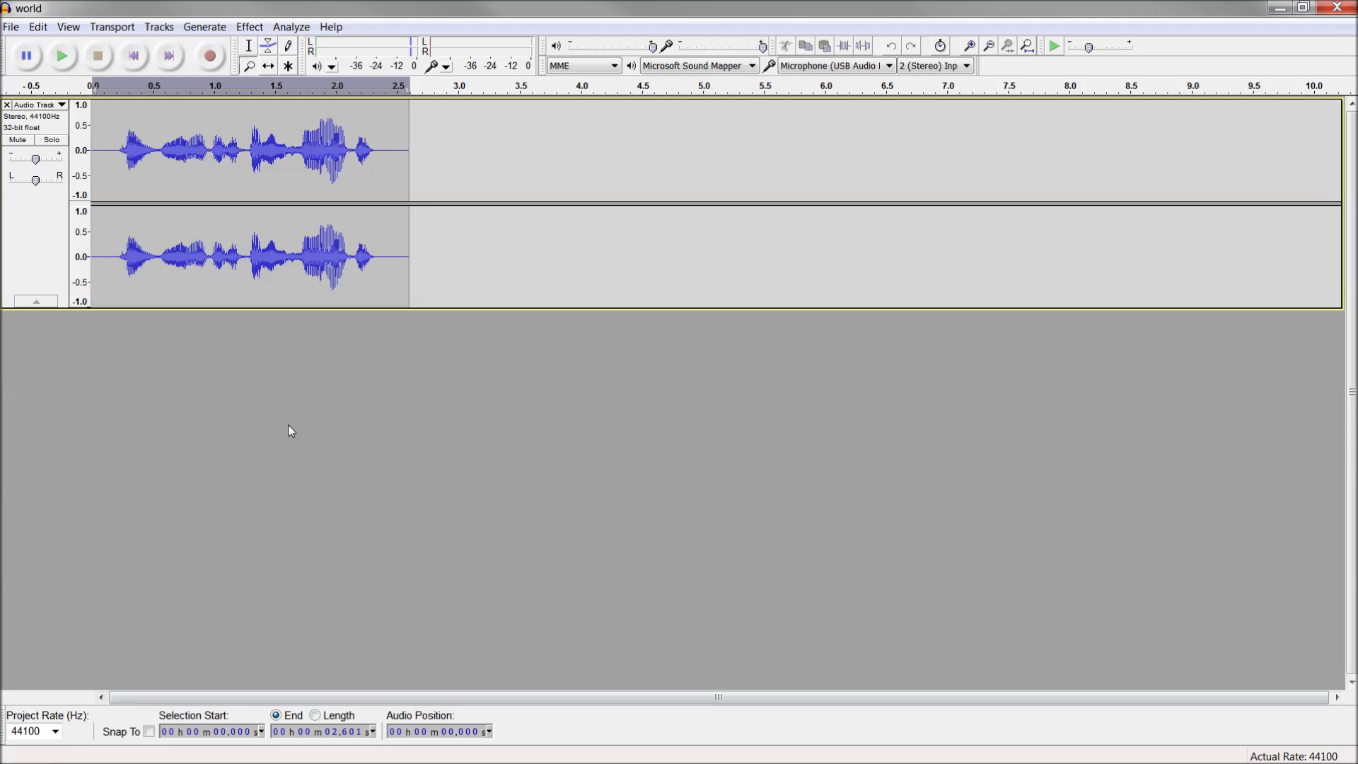
{"action": "left_click", "coordinate": [62, 56]}
{"action": "mouse_move", "coordinate": [369, 747]}
{"action": "left_click", "coordinate": [432, 647]}
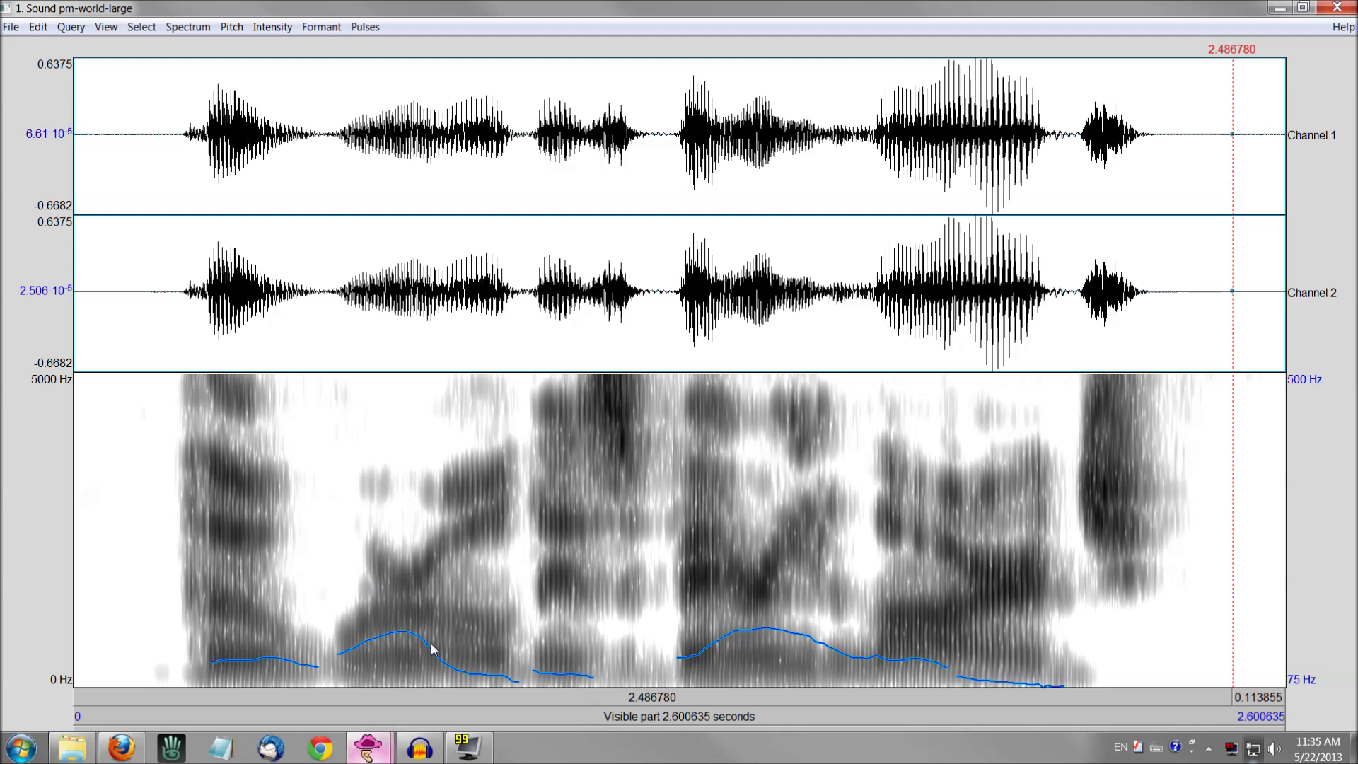
Switch to Firefox, show the Praat home page with its name highlighted, and open the Windows download page.
{"action": "mouse_move", "coordinate": [371, 752]}
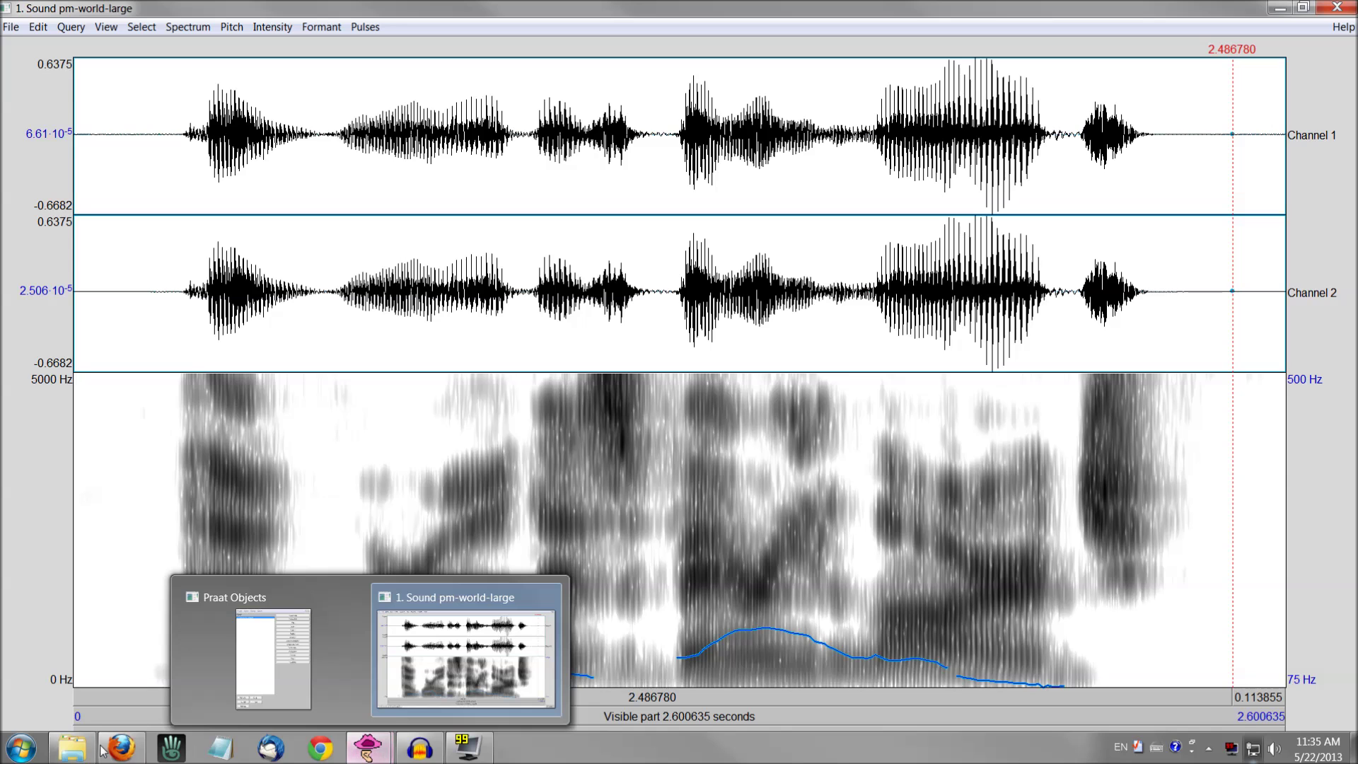
{"action": "left_click", "coordinate": [121, 747]}
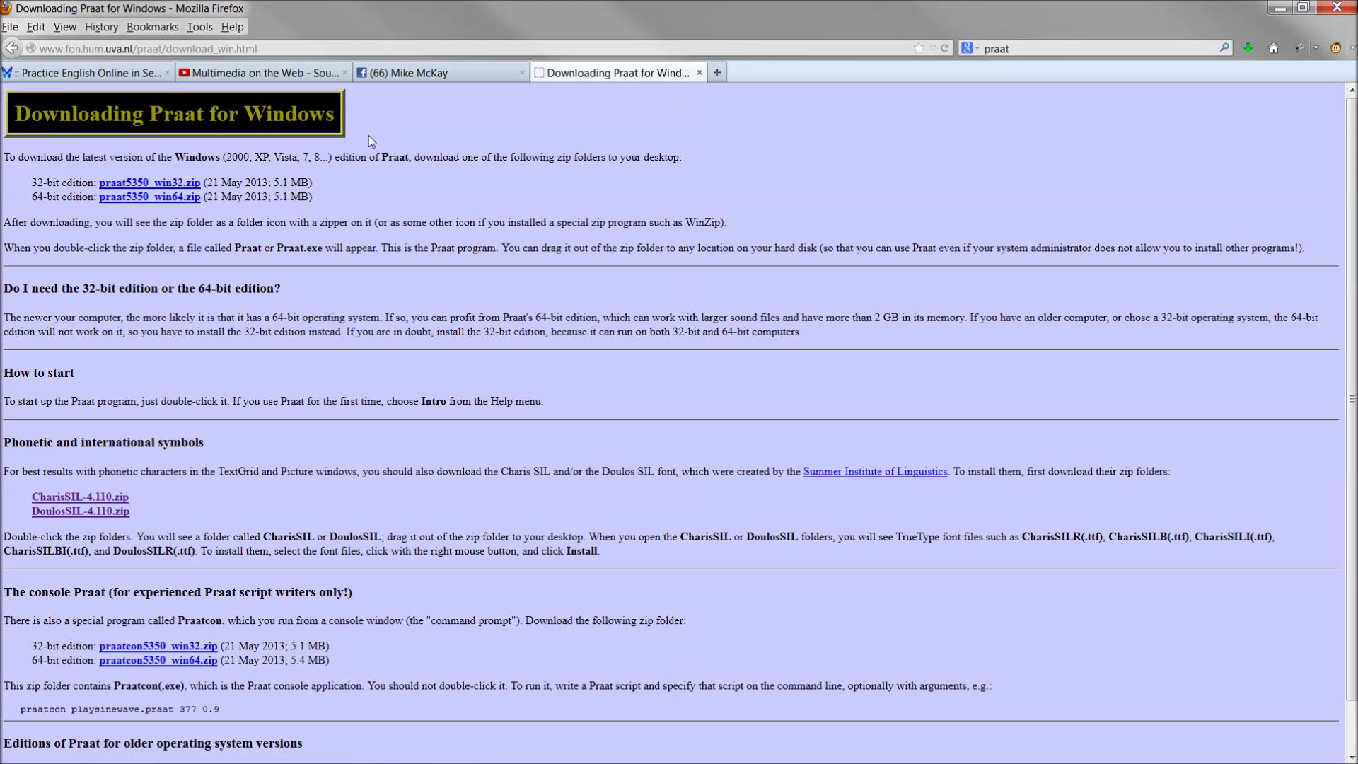
{"action": "left_click", "coordinate": [11, 50]}
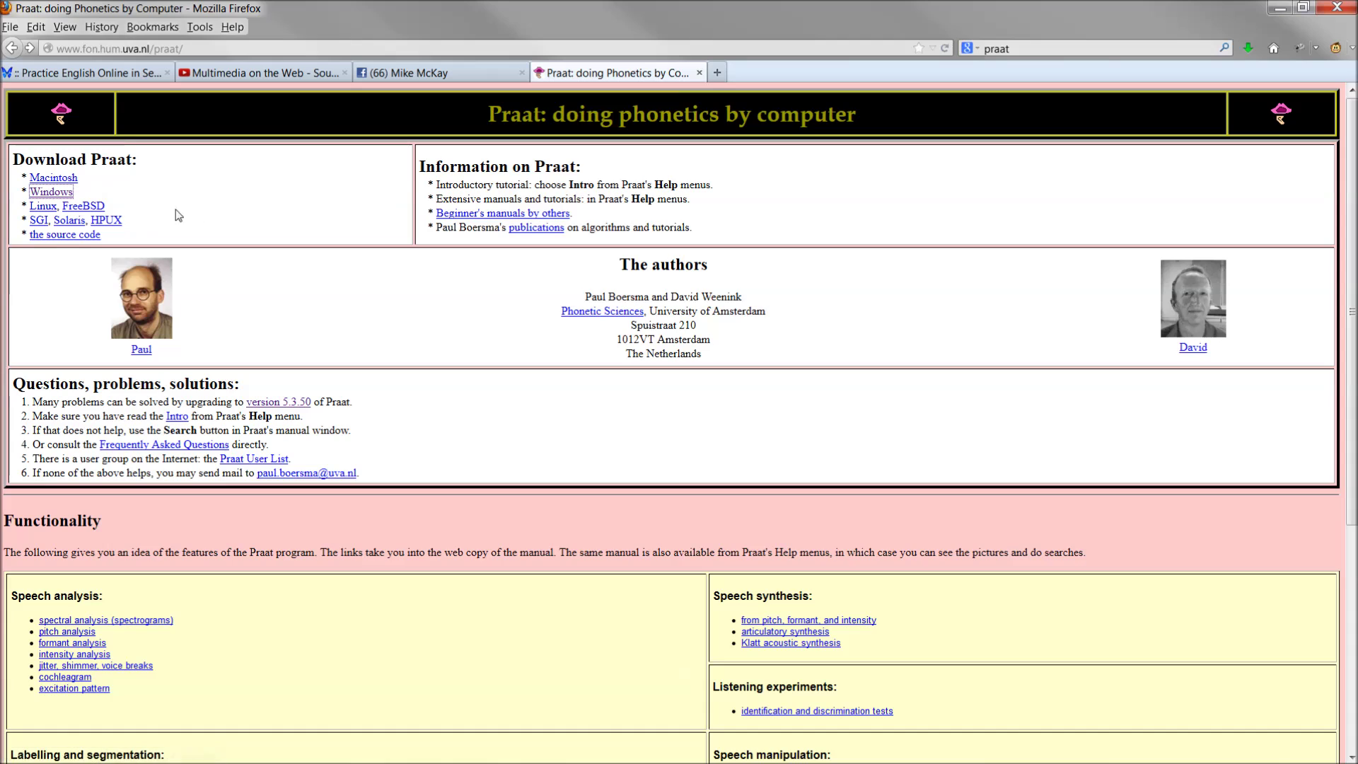
{"action": "left_click_drag", "start_coordinate": [485, 120], "coordinate": [541, 120]}
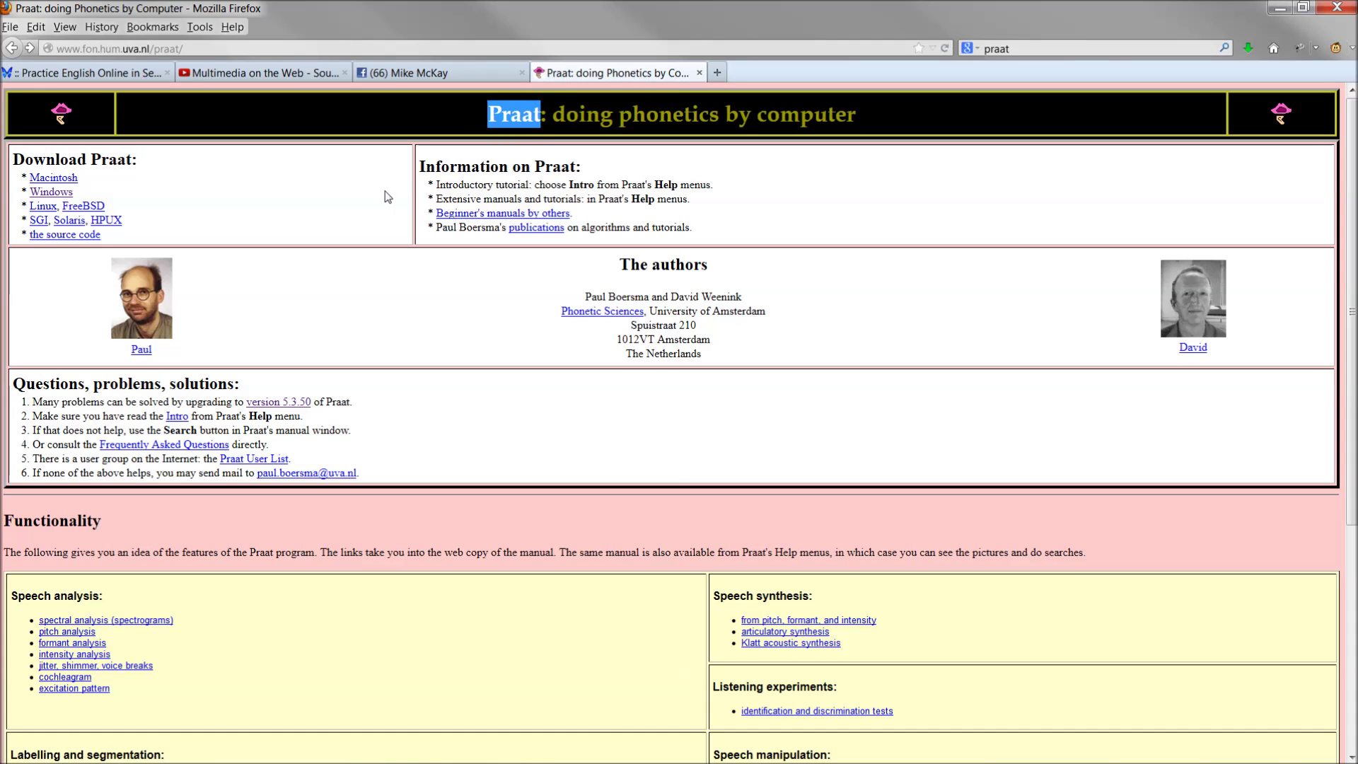
{"action": "left_click", "coordinate": [318, 202]}
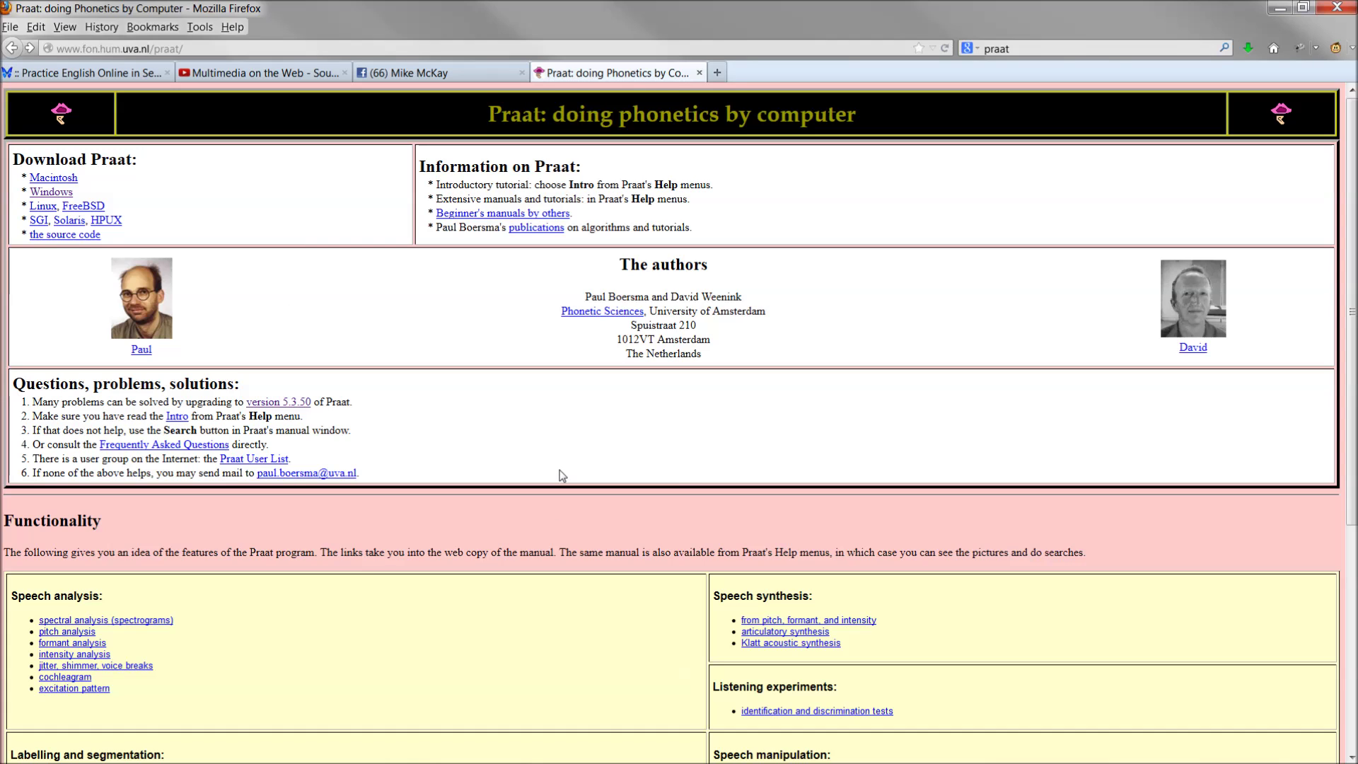
{"action": "left_click", "coordinate": [59, 193]}
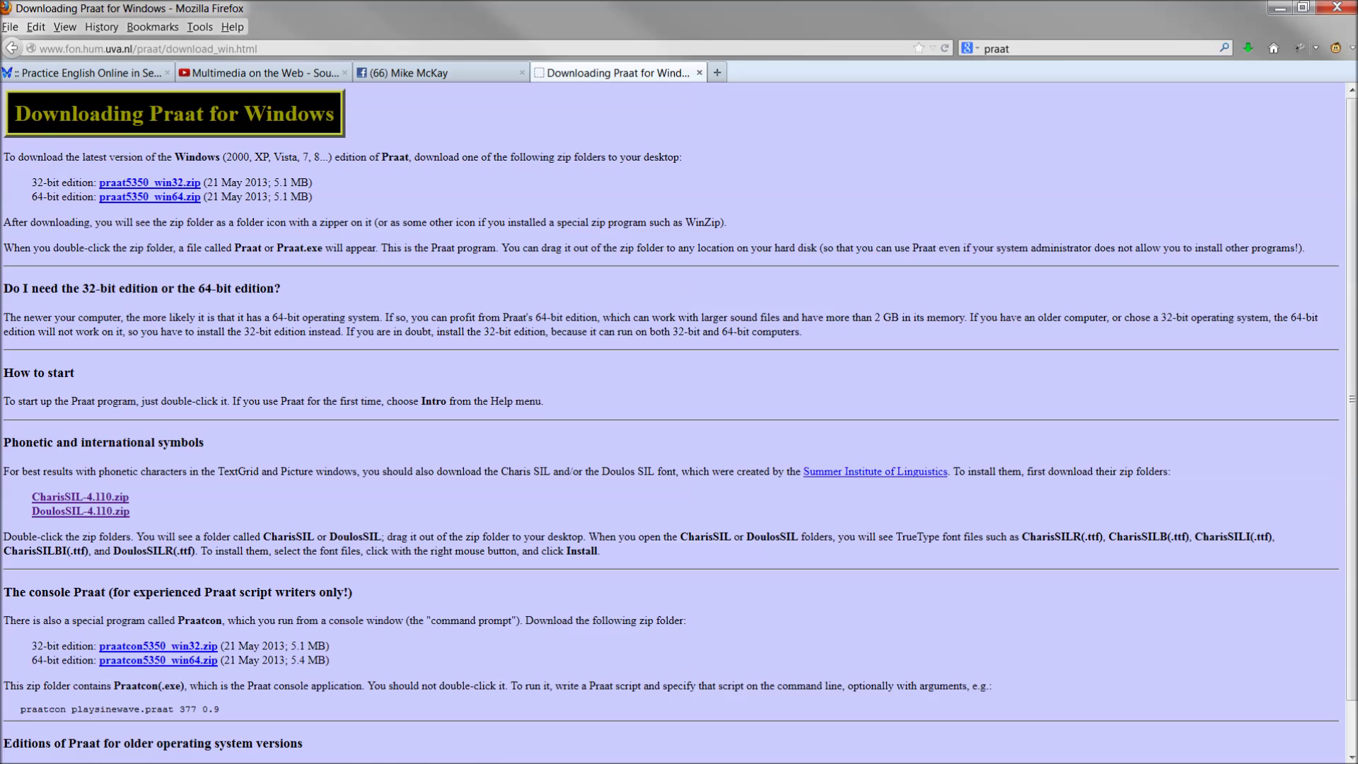
Show the file-opening commands in Praat's Objects window, and return to the pm-world-large sound window.
{"action": "mouse_move", "coordinate": [286, 760]}
{"action": "mouse_move", "coordinate": [367, 746]}
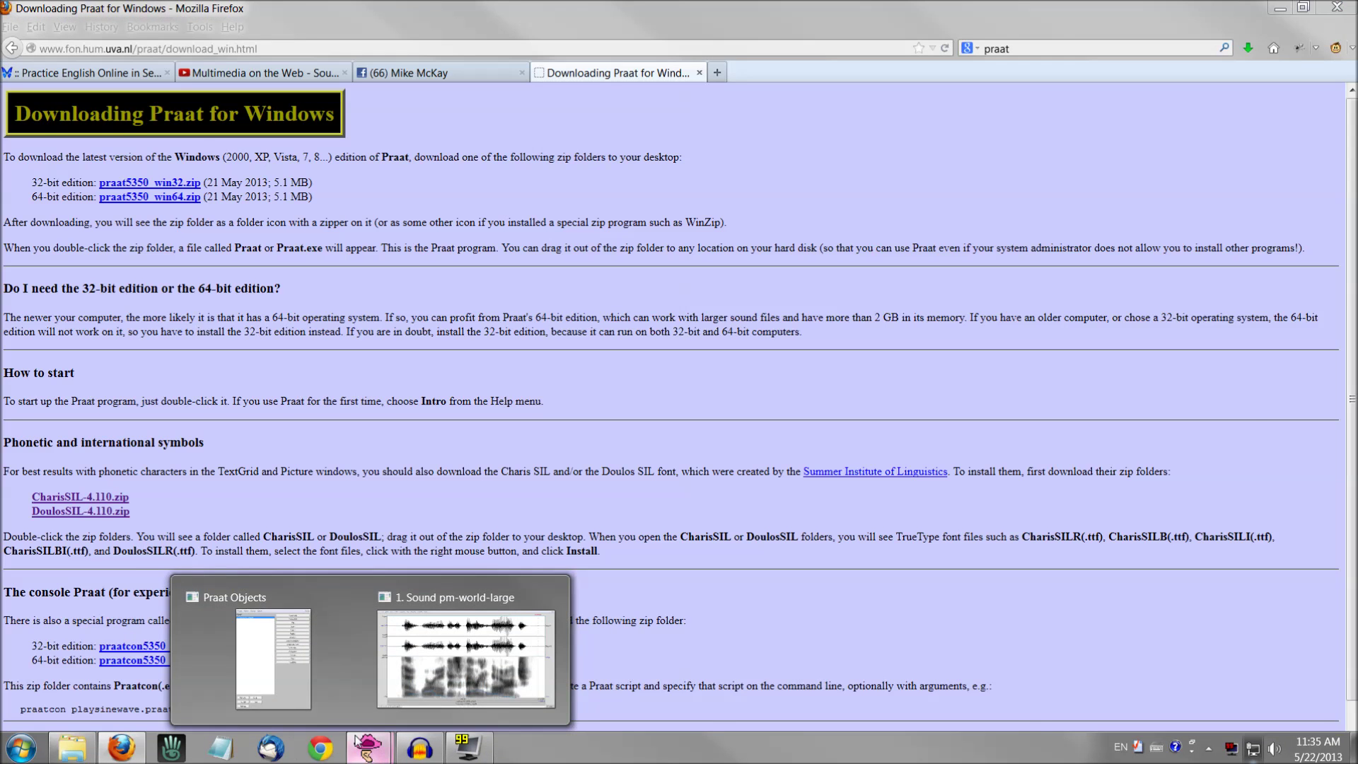
{"action": "left_click", "coordinate": [273, 650]}
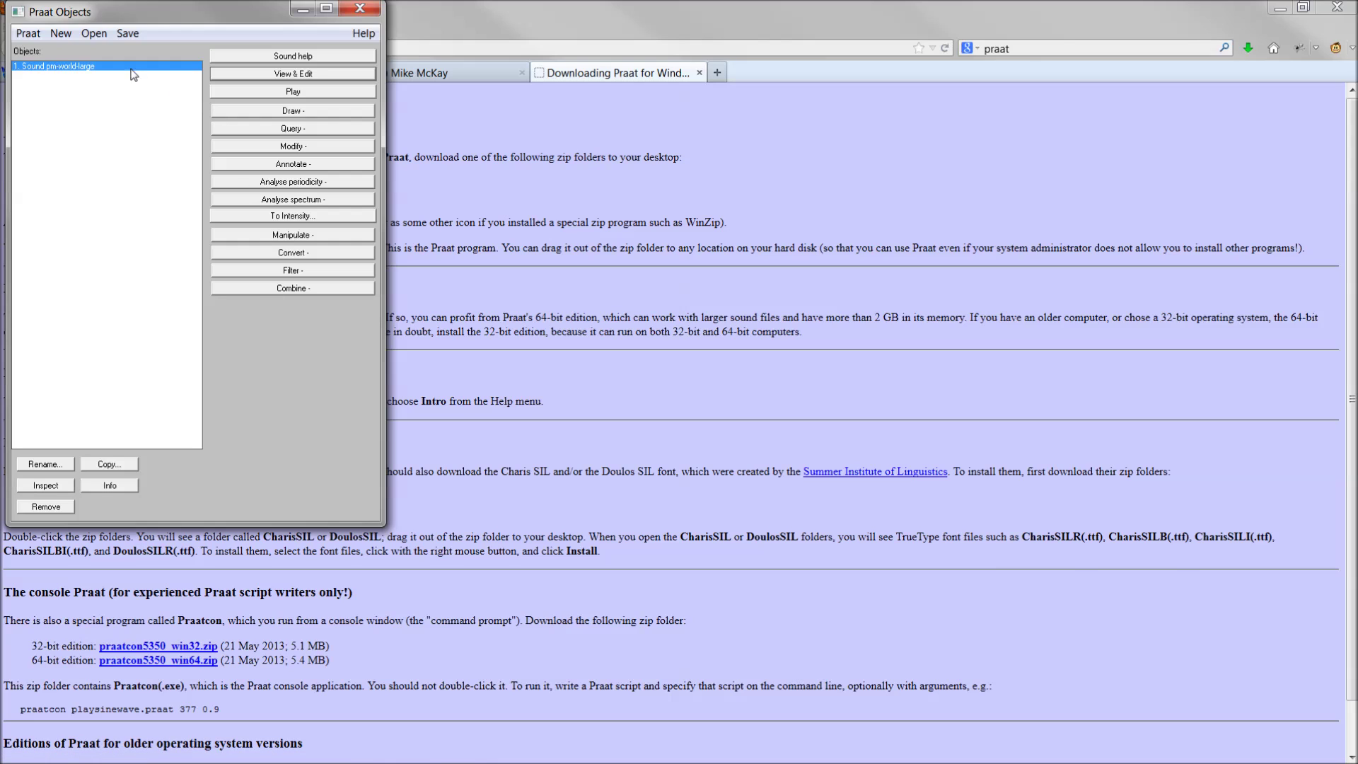
{"action": "left_click", "coordinate": [88, 33]}
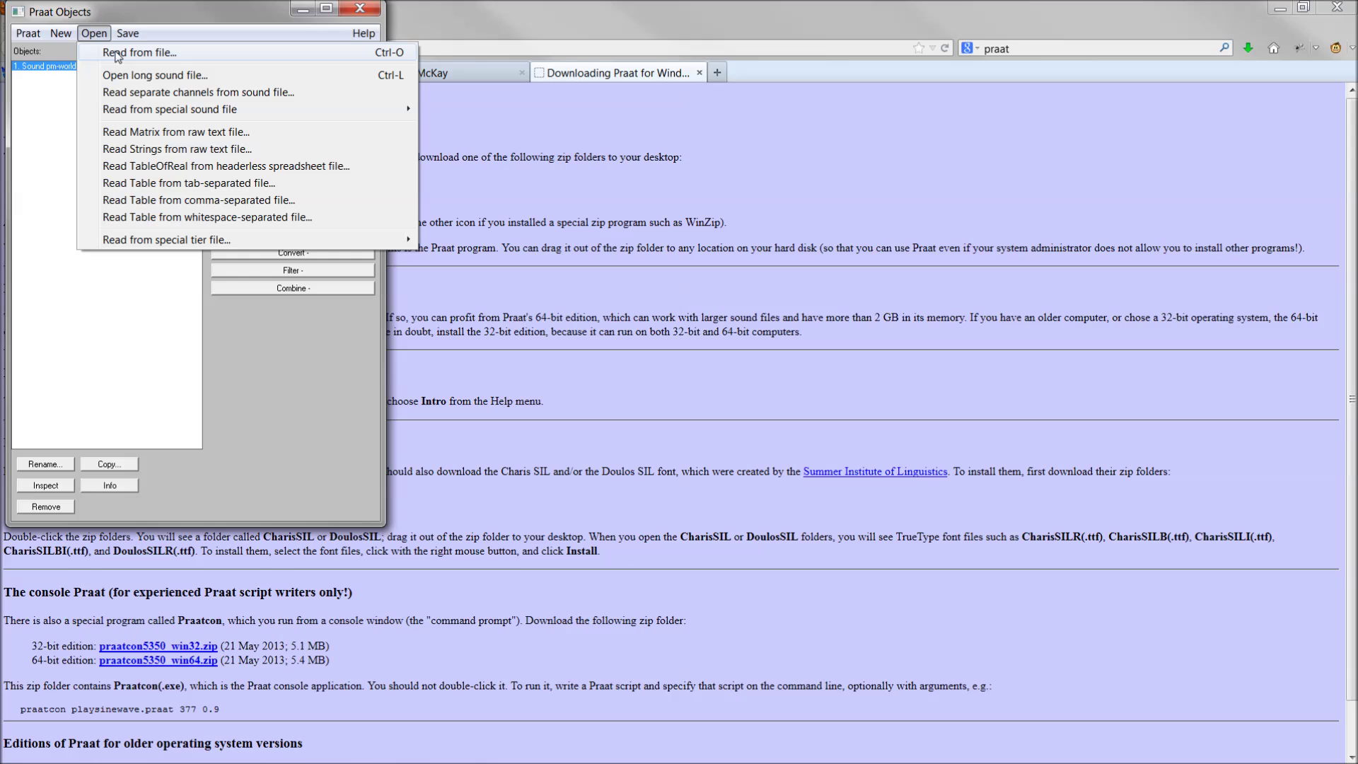
{"action": "left_click", "coordinate": [50, 90]}
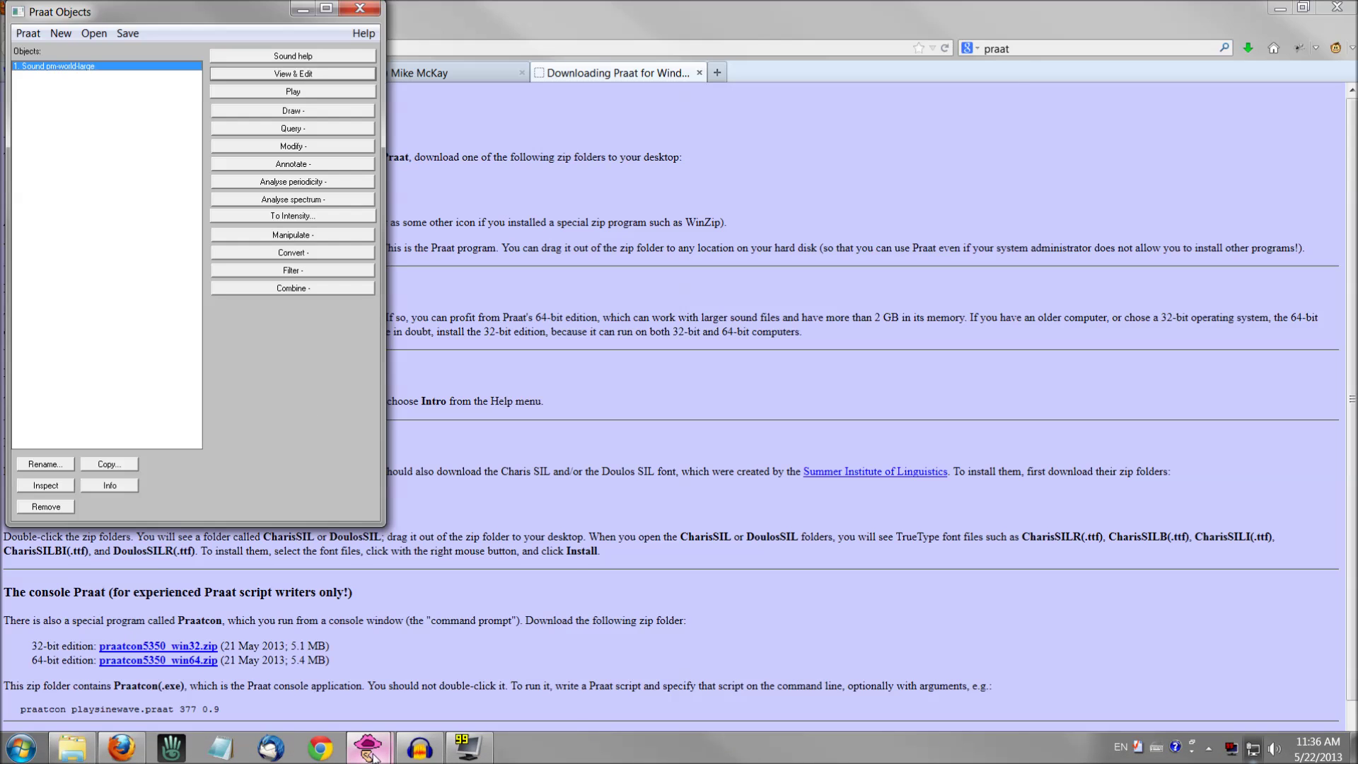
{"action": "mouse_move", "coordinate": [367, 748]}
{"action": "left_click", "coordinate": [491, 664]}
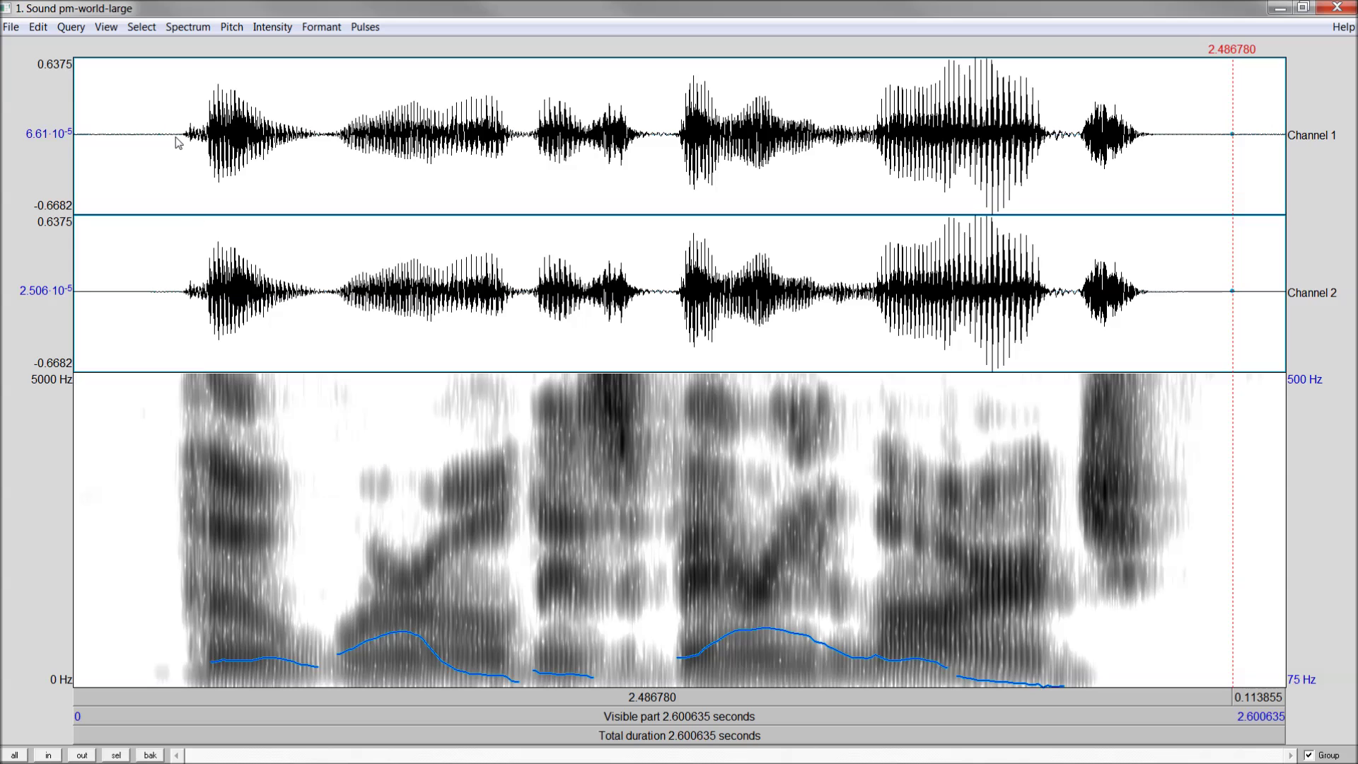
Mark the silence before the speech, then select and play the first sound burst from about 0.22 to 0.54 s.
{"action": "left_click_drag", "start_coordinate": [181, 141], "coordinate": [90, 142]}
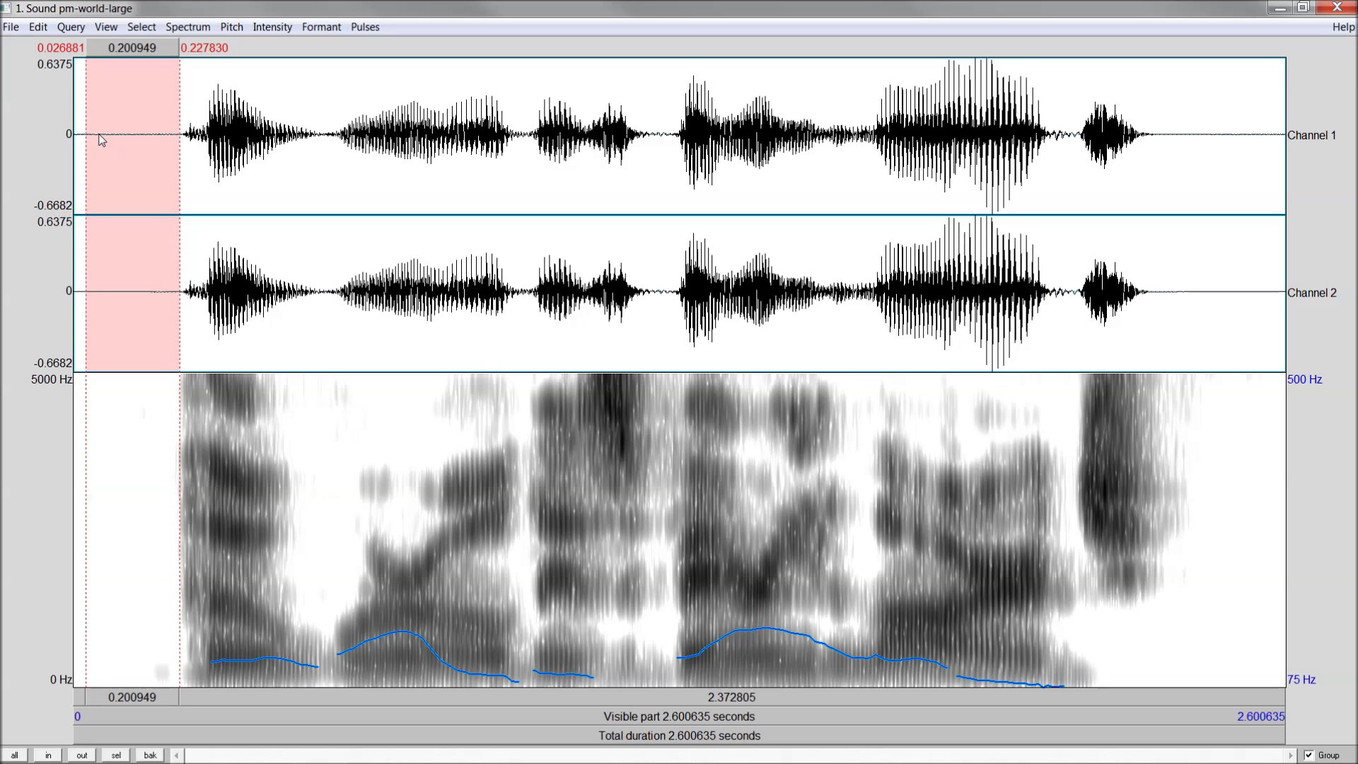
{"action": "left_click", "coordinate": [198, 154]}
{"action": "left_click_drag", "start_coordinate": [176, 141], "coordinate": [326, 145]}
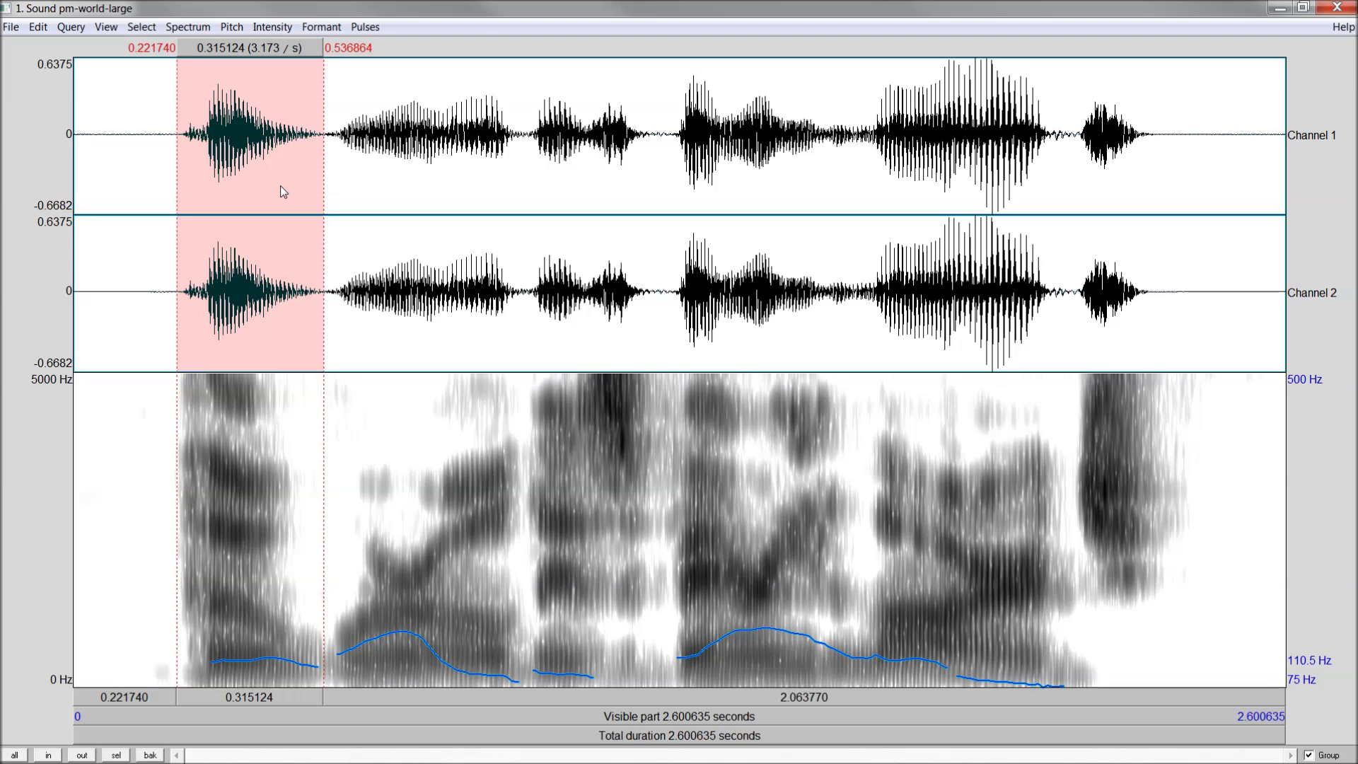
{"action": "key", "text": "Tab"}
Select and play the second stretch of speech from about 0.54 to 0.97 s.
{"action": "left_click", "coordinate": [325, 142]}
{"action": "left_click_drag", "start_coordinate": [325, 145], "coordinate": [527, 198]}
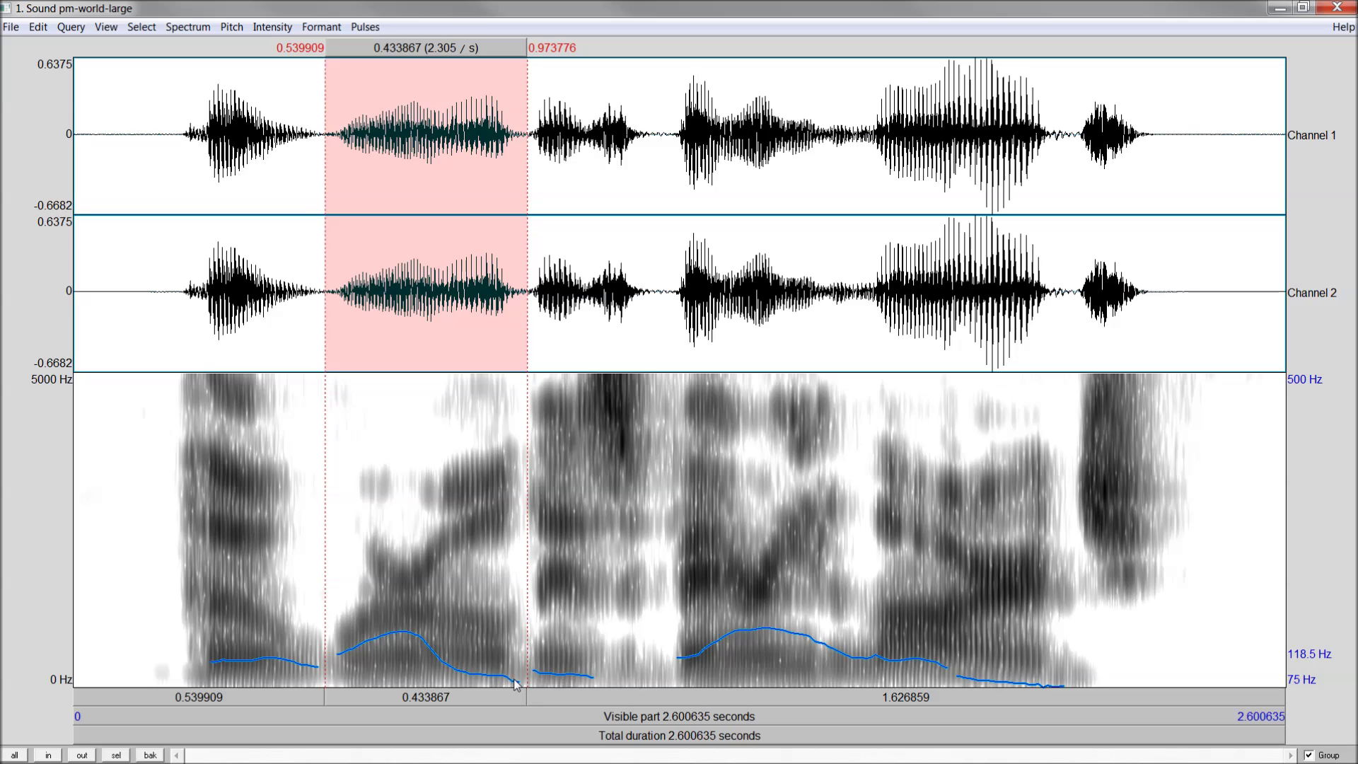
{"action": "key", "text": "Tab"}
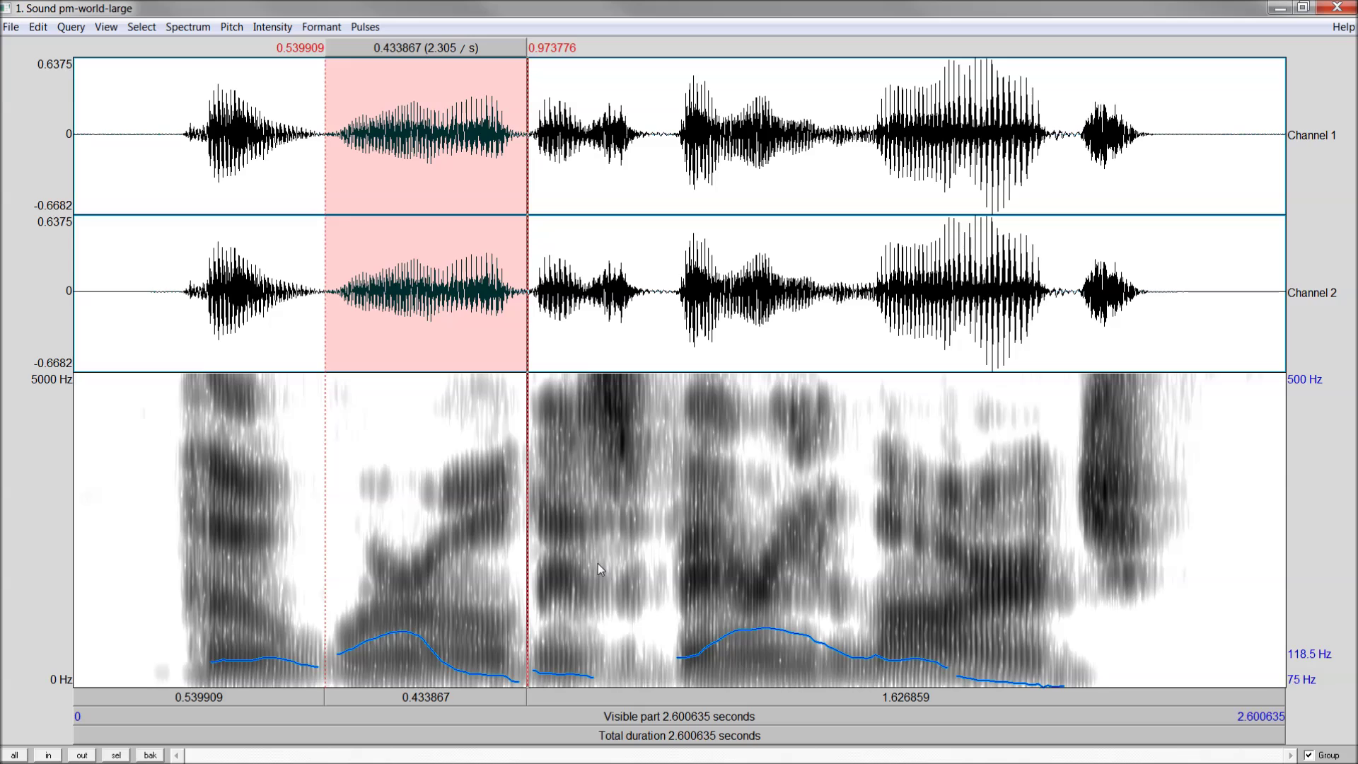
Select and play the stretch from about 0.97 to 1.24 s, then widen the selection to about 0.53–1.25 s.
{"action": "left_click_drag", "start_coordinate": [525, 145], "coordinate": [652, 151]}
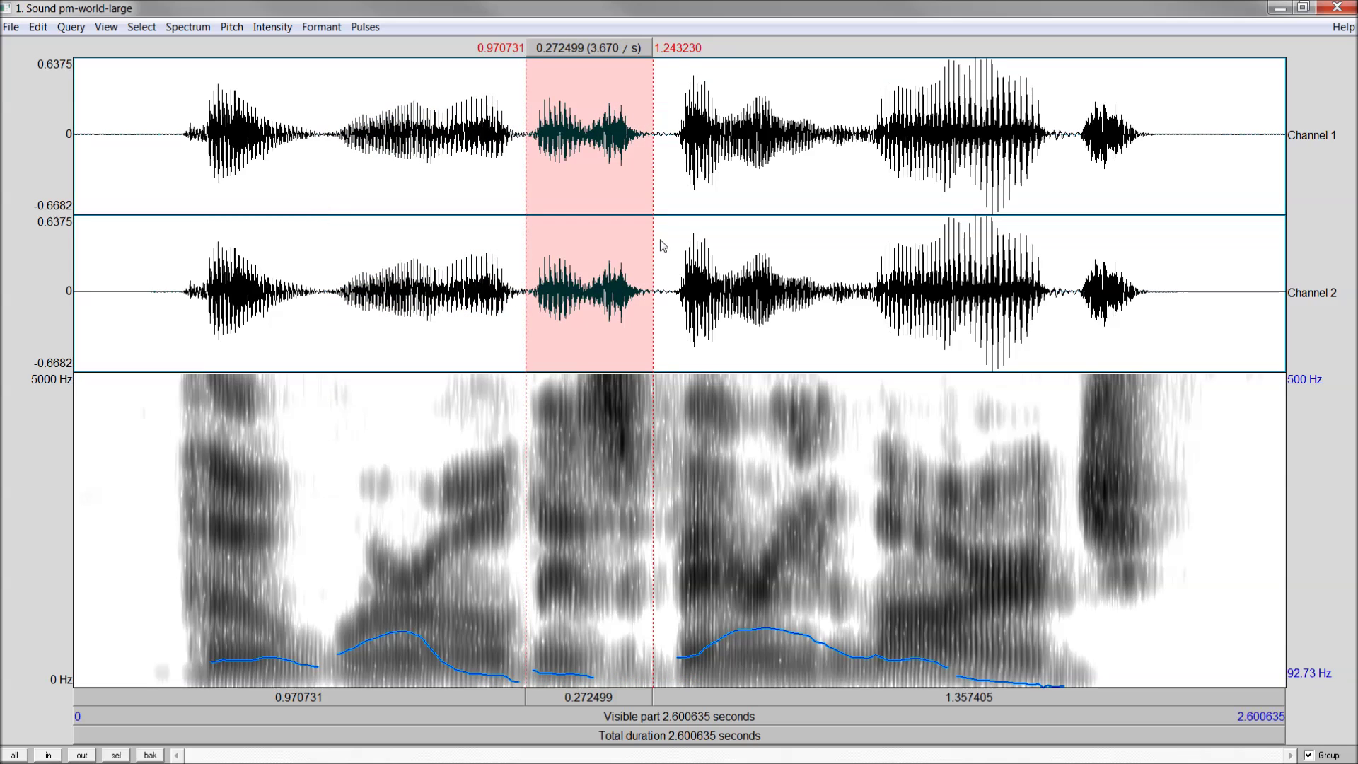
{"action": "key", "text": "Tab"}
{"action": "left_click_drag", "start_coordinate": [320, 135], "coordinate": [658, 145]}
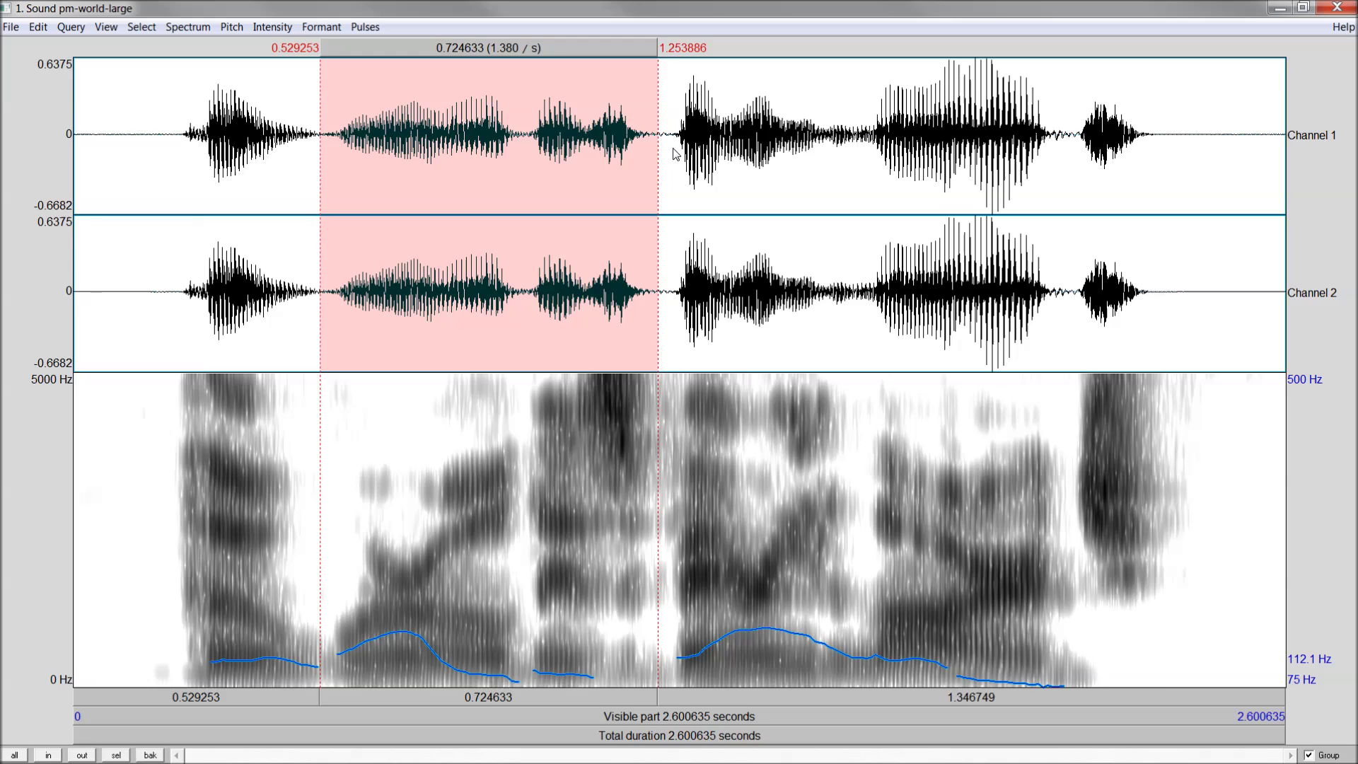
Select the stretch of speech from about 1.28 to 1.60 s and play it twice.
{"action": "left_click", "coordinate": [661, 145]}
{"action": "left_click", "coordinate": [667, 138]}
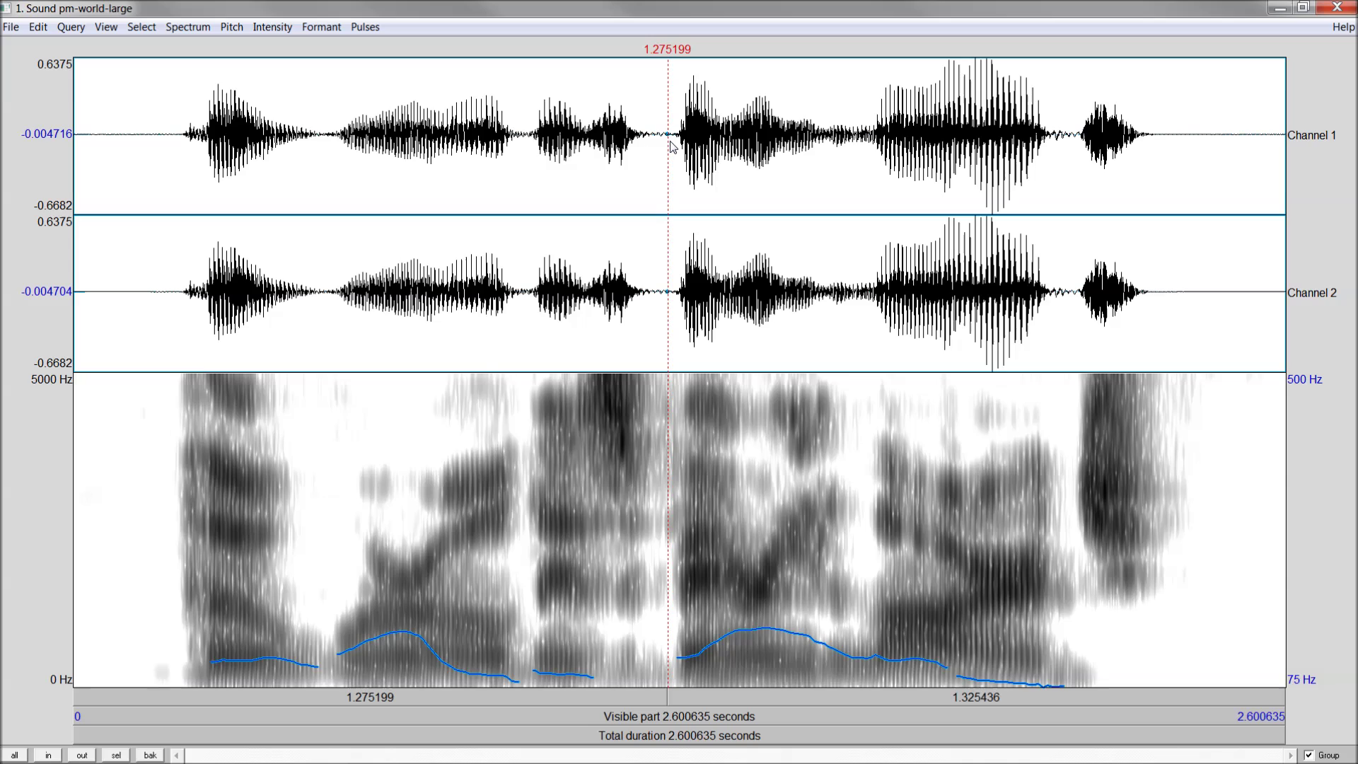
{"action": "left_click_drag", "start_coordinate": [668, 139], "coordinate": [823, 156]}
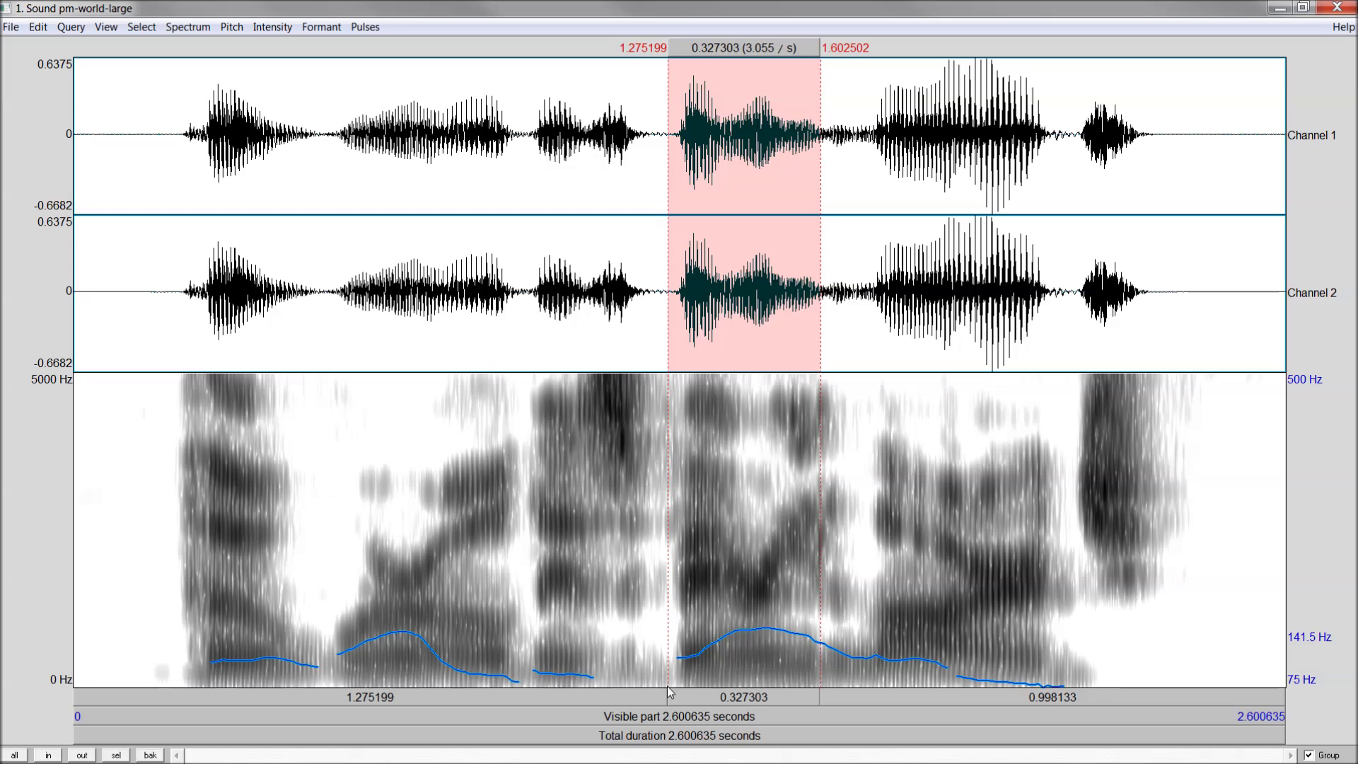
{"action": "key", "text": "Tab"}
{"action": "key", "text": "Tab"}
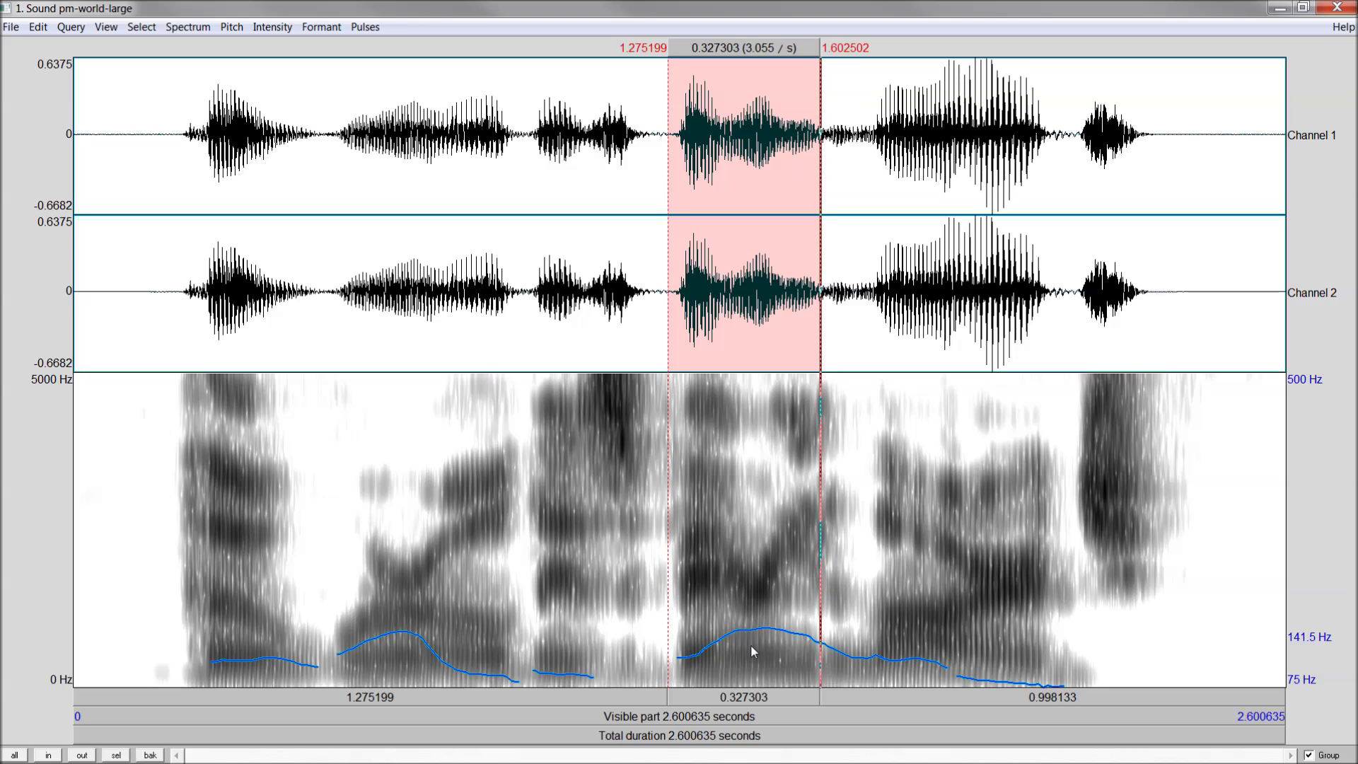
Mark the onset of the speech burst near 1.3 s with short selections between about 1.29 and 1.34 s.
{"action": "left_click", "coordinate": [675, 135]}
{"action": "left_click_drag", "start_coordinate": [685, 140], "coordinate": [678, 138]}
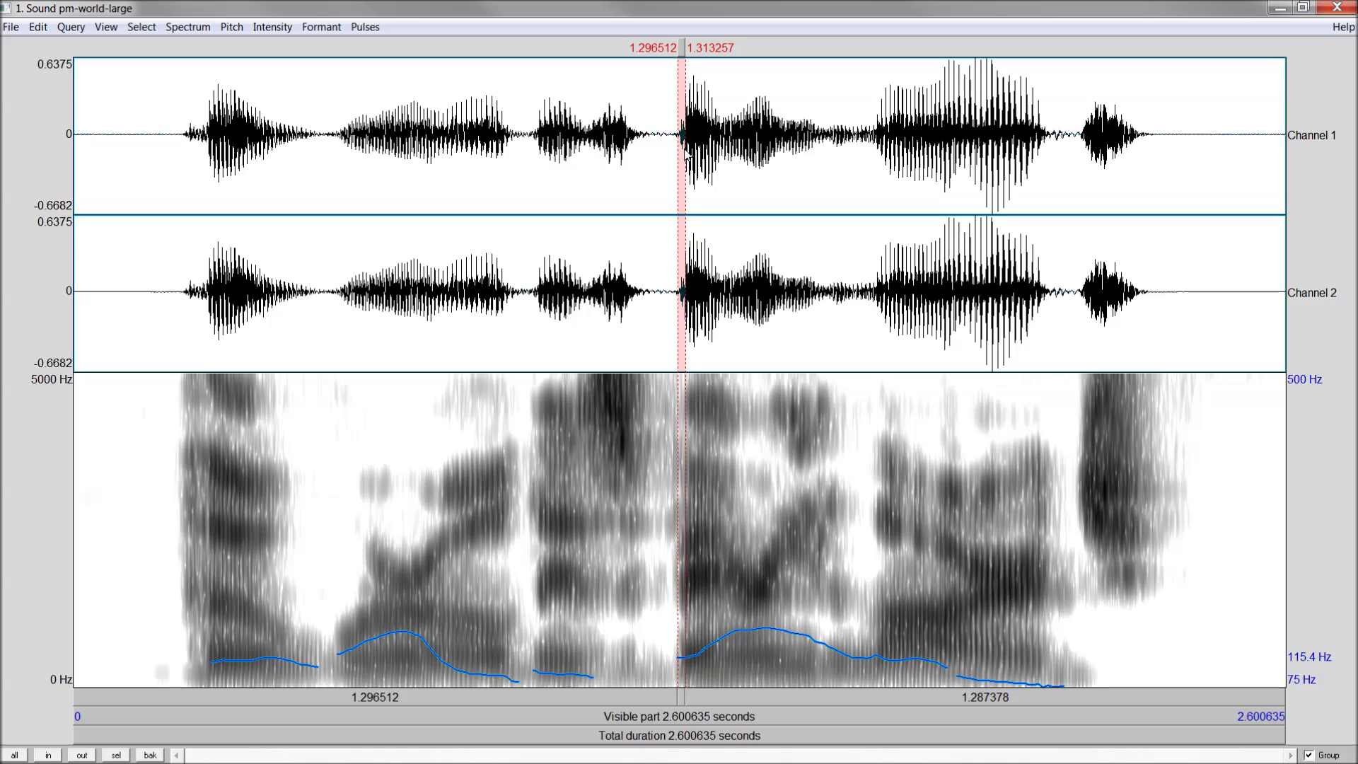
{"action": "left_click_drag", "start_coordinate": [685, 154], "coordinate": [697, 148]}
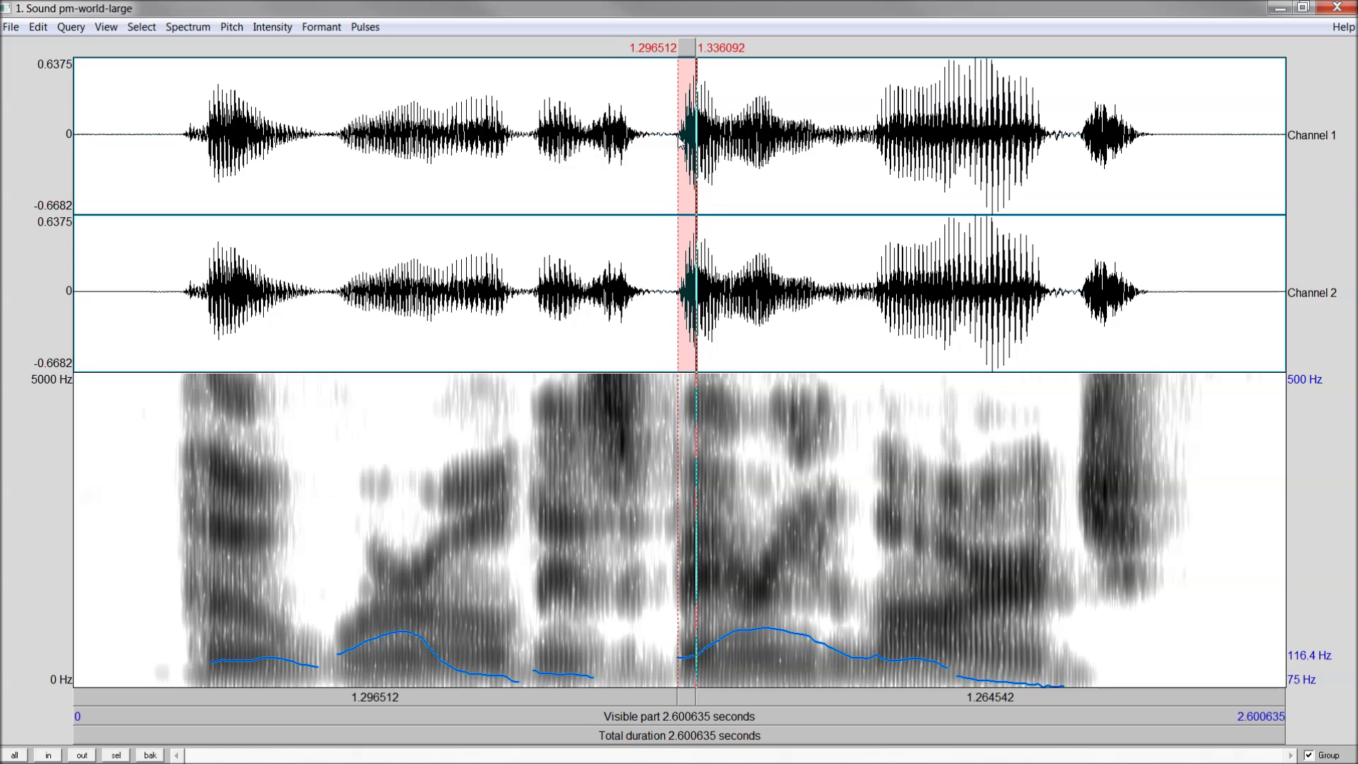
{"action": "left_click", "coordinate": [686, 124]}
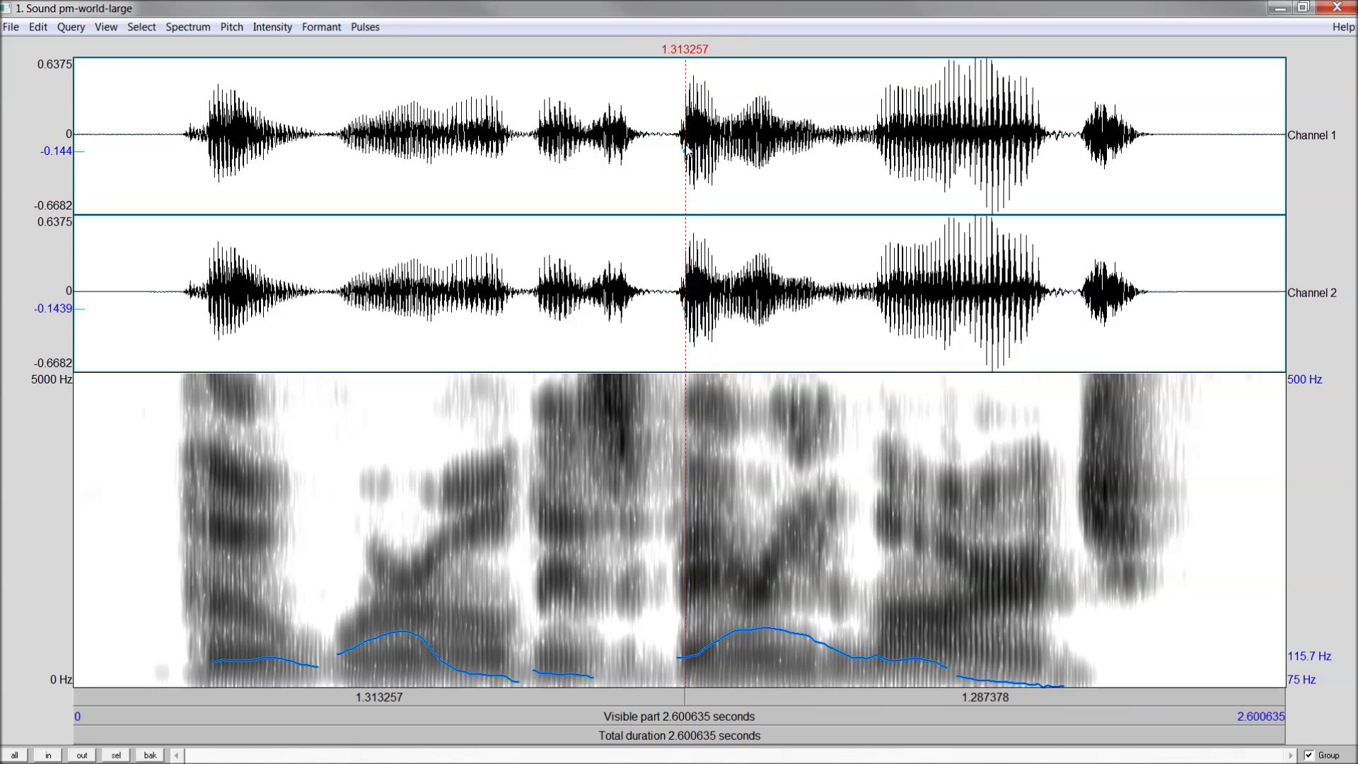
{"action": "left_click", "coordinate": [659, 167]}
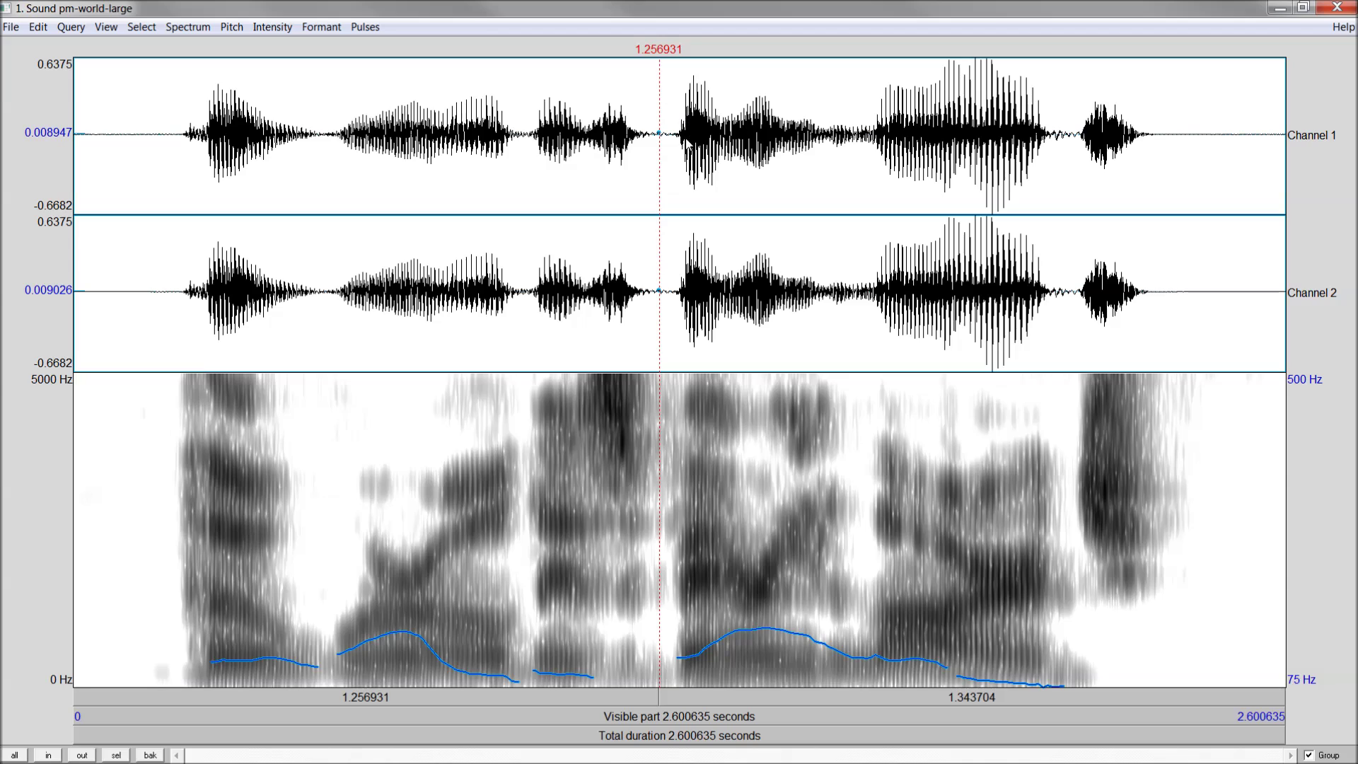
{"action": "left_click_drag", "start_coordinate": [677, 139], "coordinate": [690, 138]}
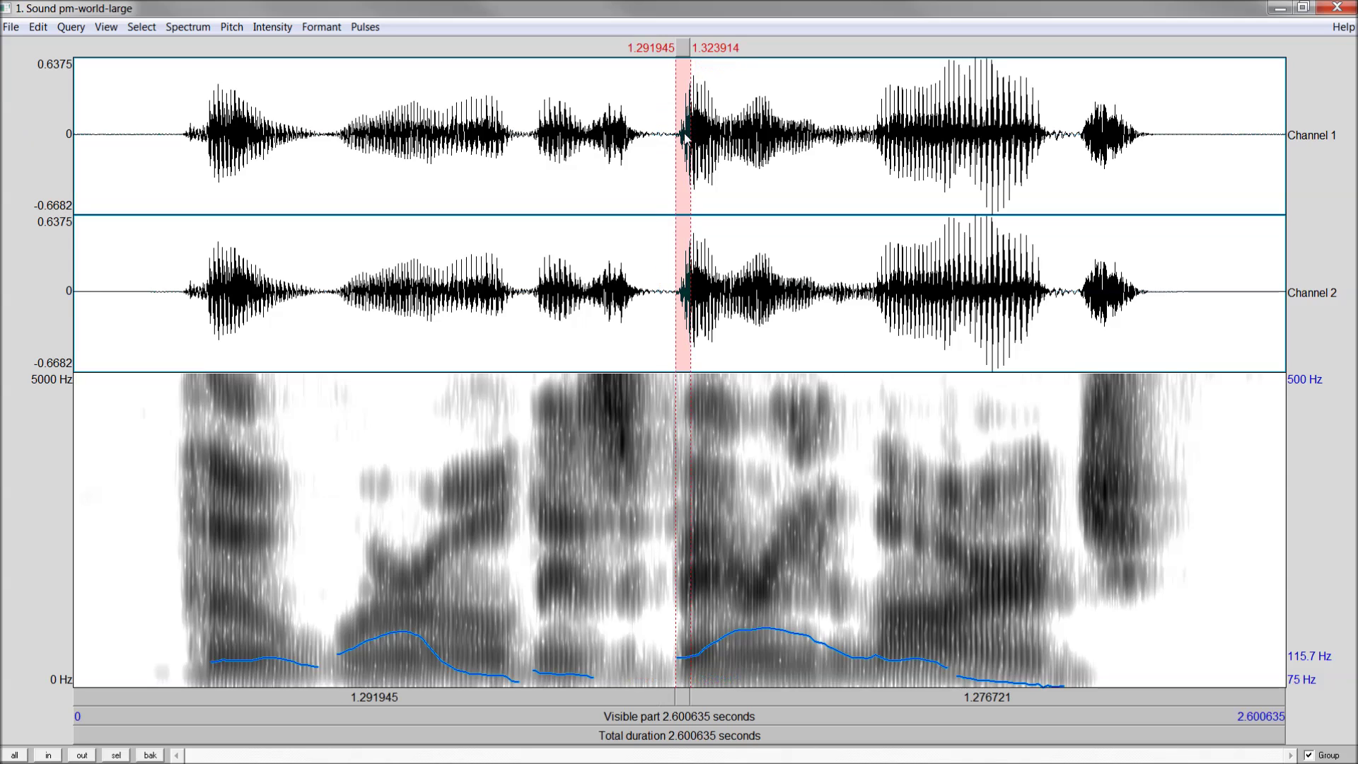
{"action": "left_click", "coordinate": [722, 181]}
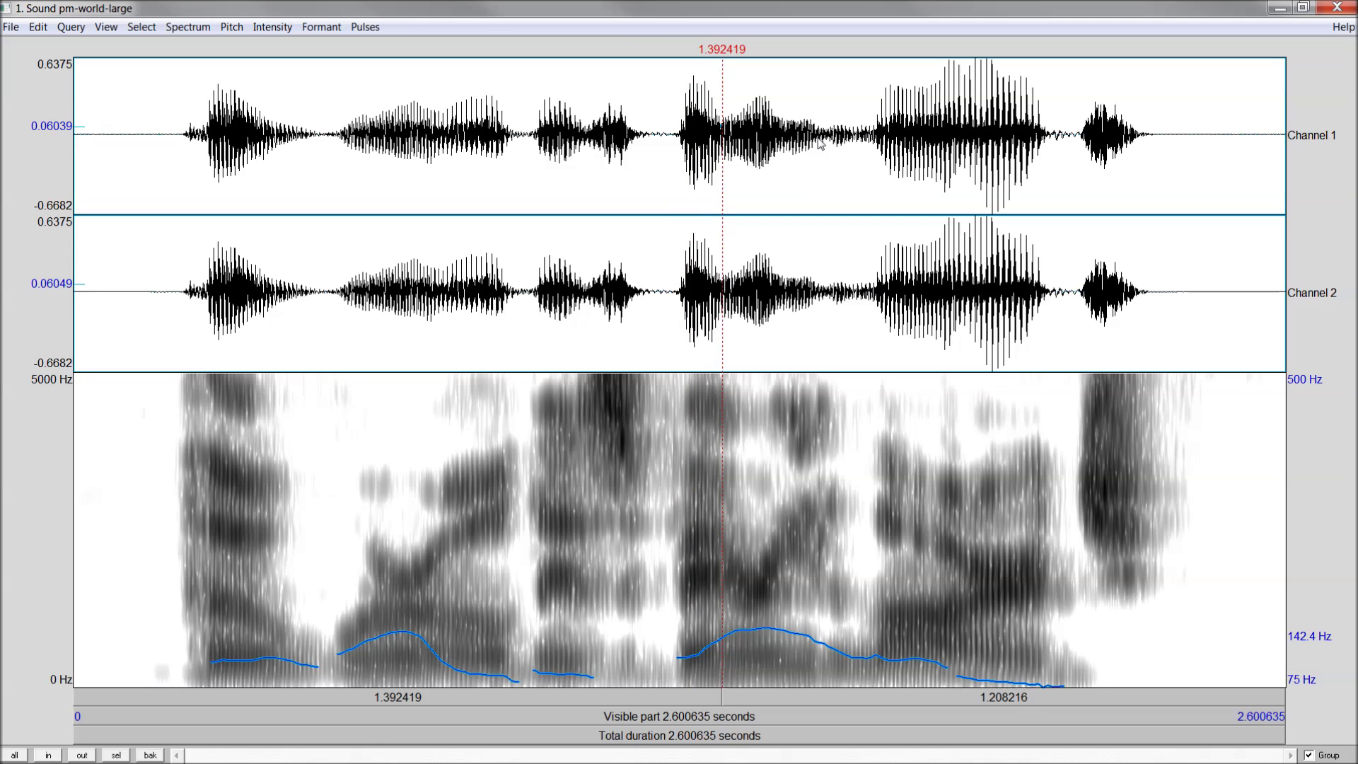
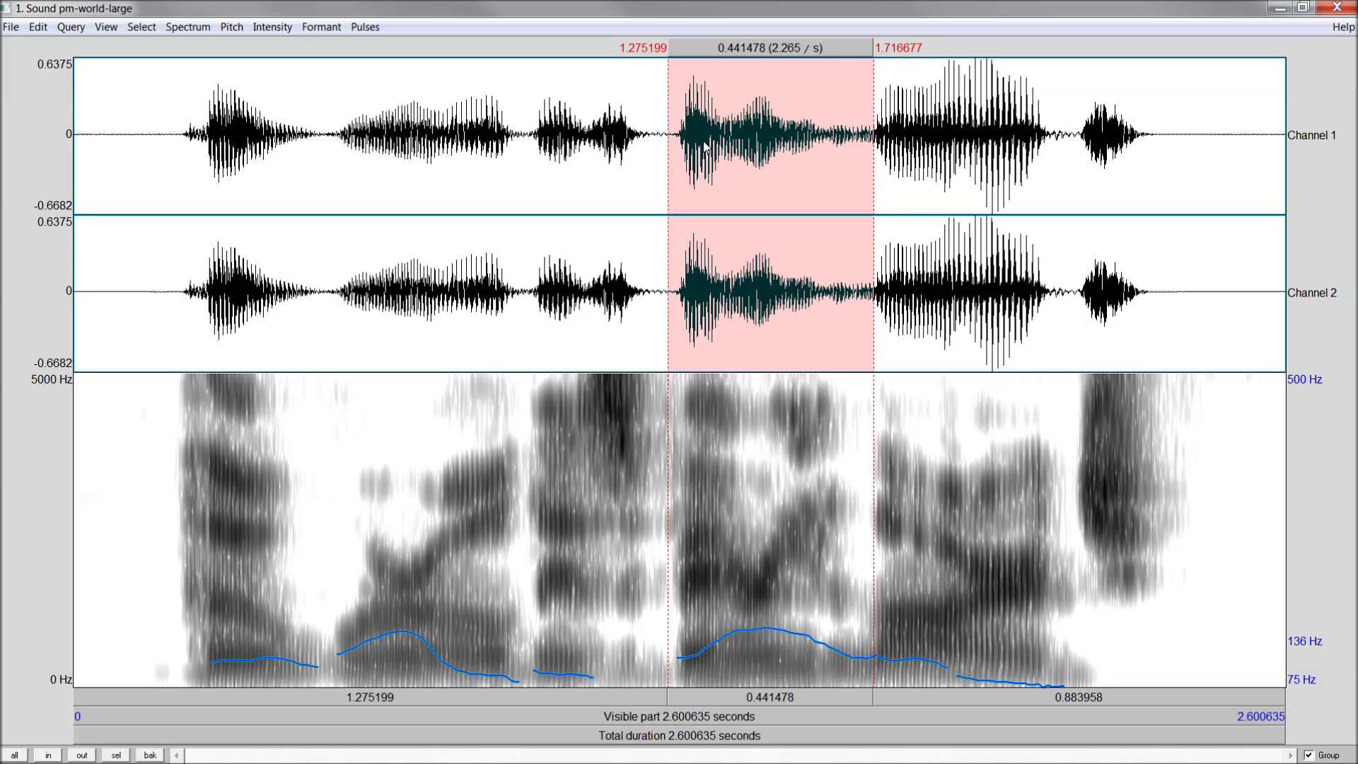
Select the loudest stretch from about 1.70 to 2.12 s, then the final burst from about 2.11 to 2.31 s.
{"action": "left_click", "coordinate": [849, 140]}
{"action": "left_click_drag", "start_coordinate": [866, 140], "coordinate": [1061, 148]}
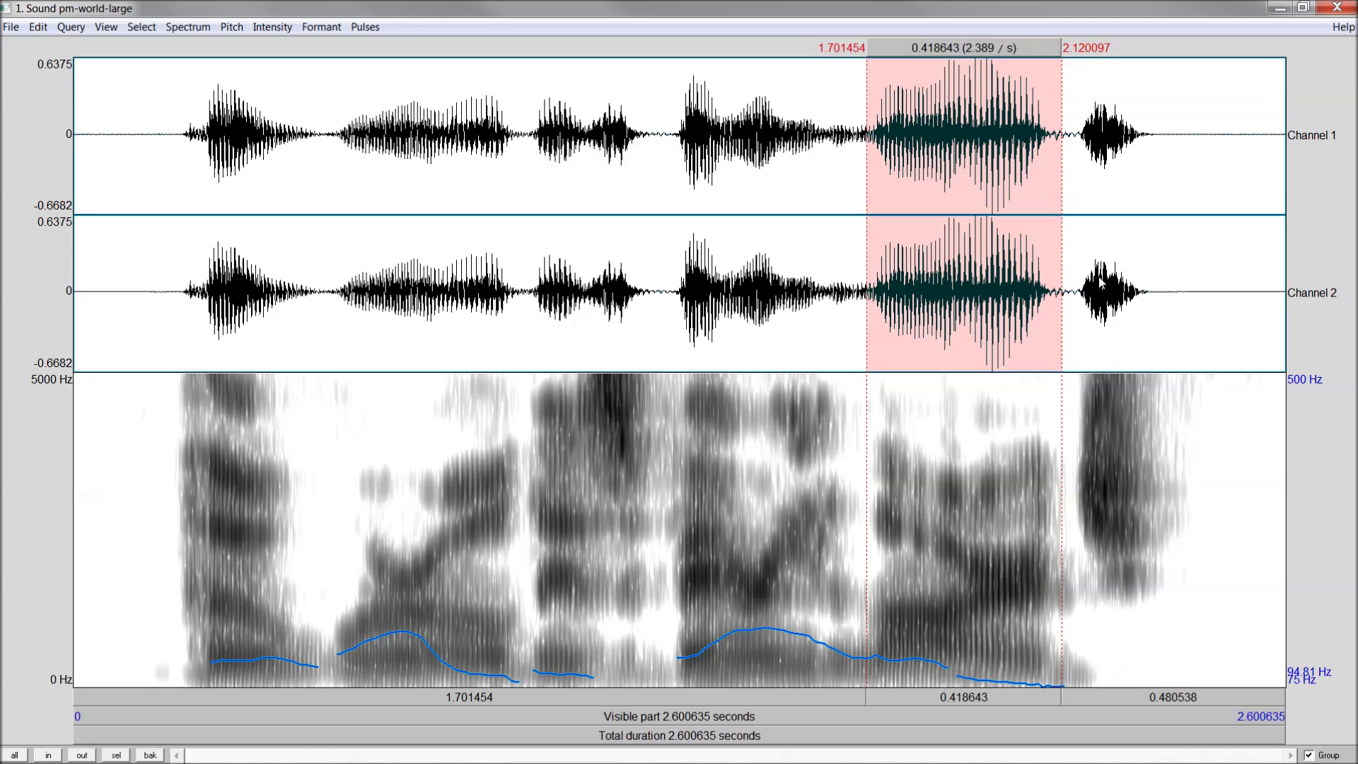
{"action": "left_click", "coordinate": [1080, 159]}
{"action": "left_click_drag", "start_coordinate": [1057, 145], "coordinate": [1149, 145]}
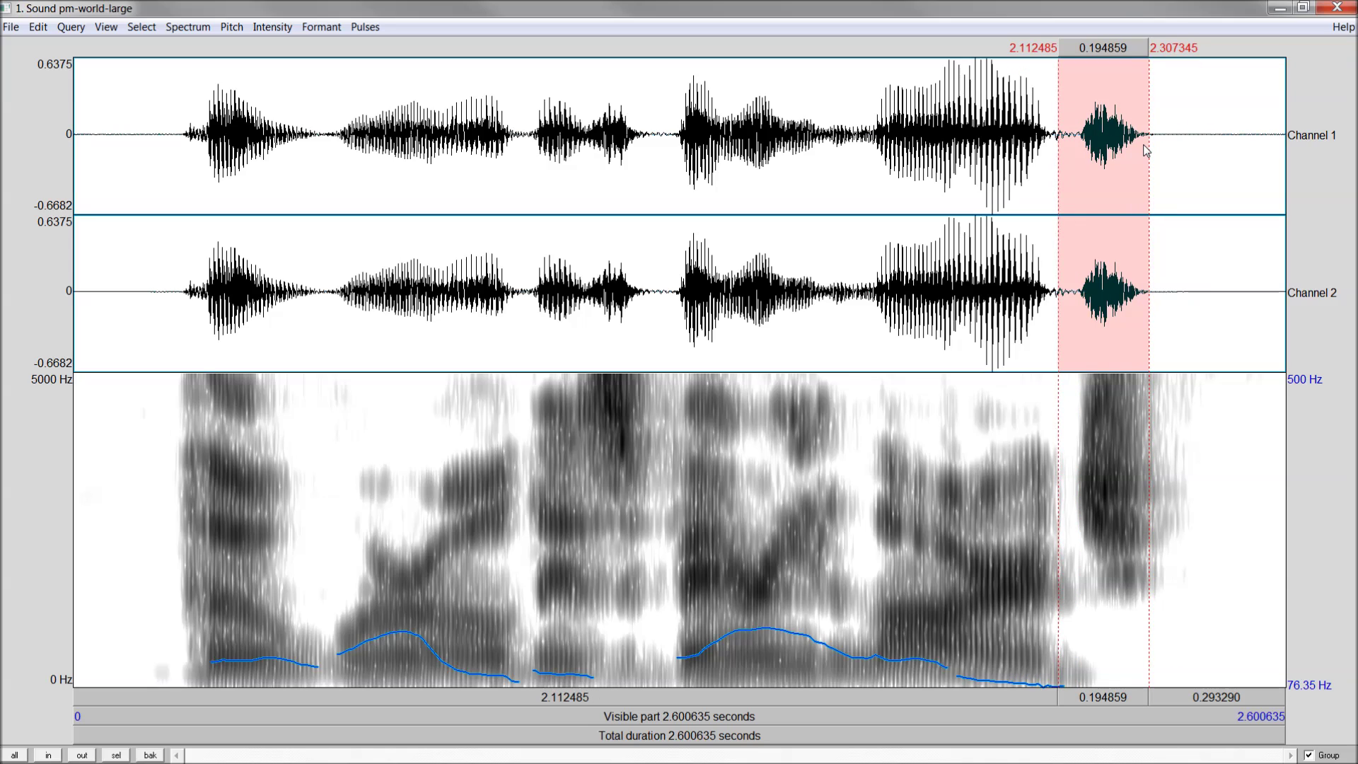
{"action": "left_click", "coordinate": [1048, 140]}
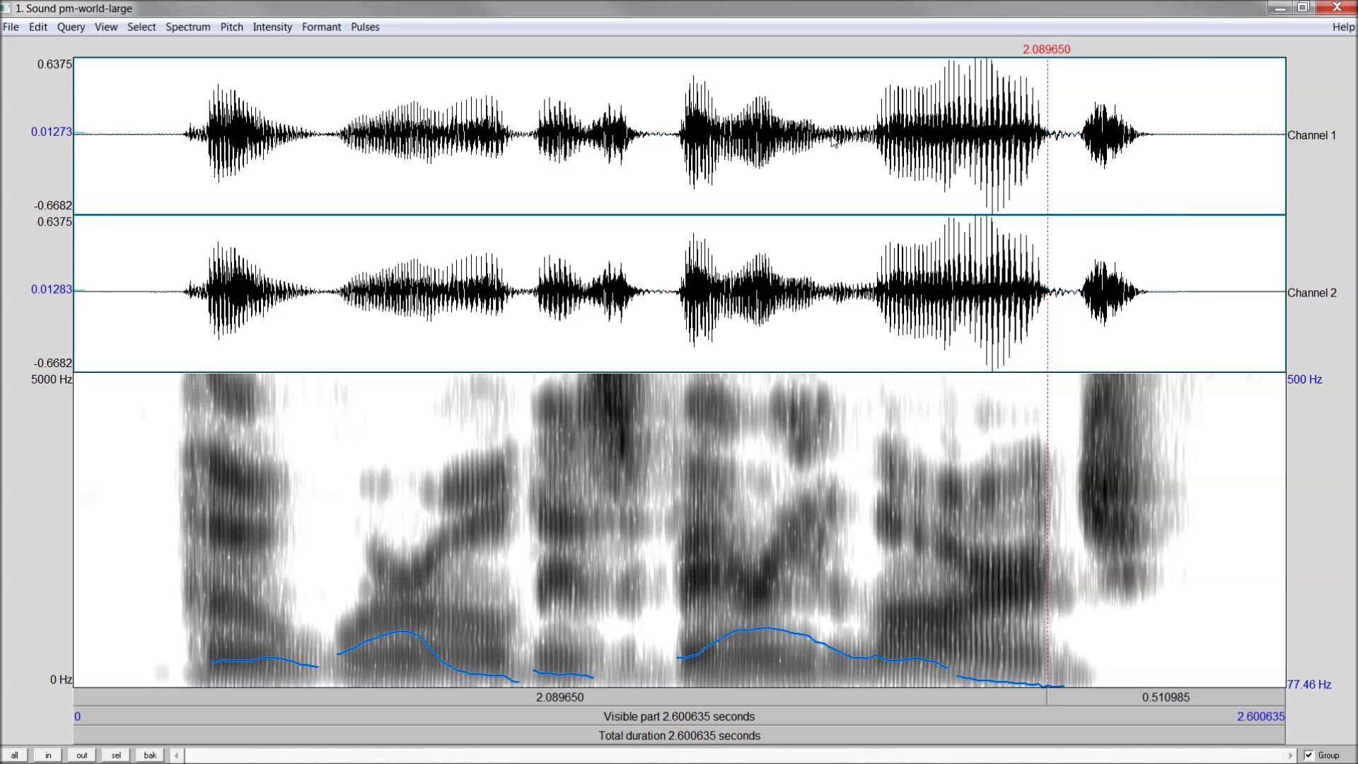
Select and play the closing stretch of speech from about 1.62 to 2.33 s, then clear the selection.
{"action": "left_click_drag", "start_coordinate": [827, 141], "coordinate": [1161, 152]}
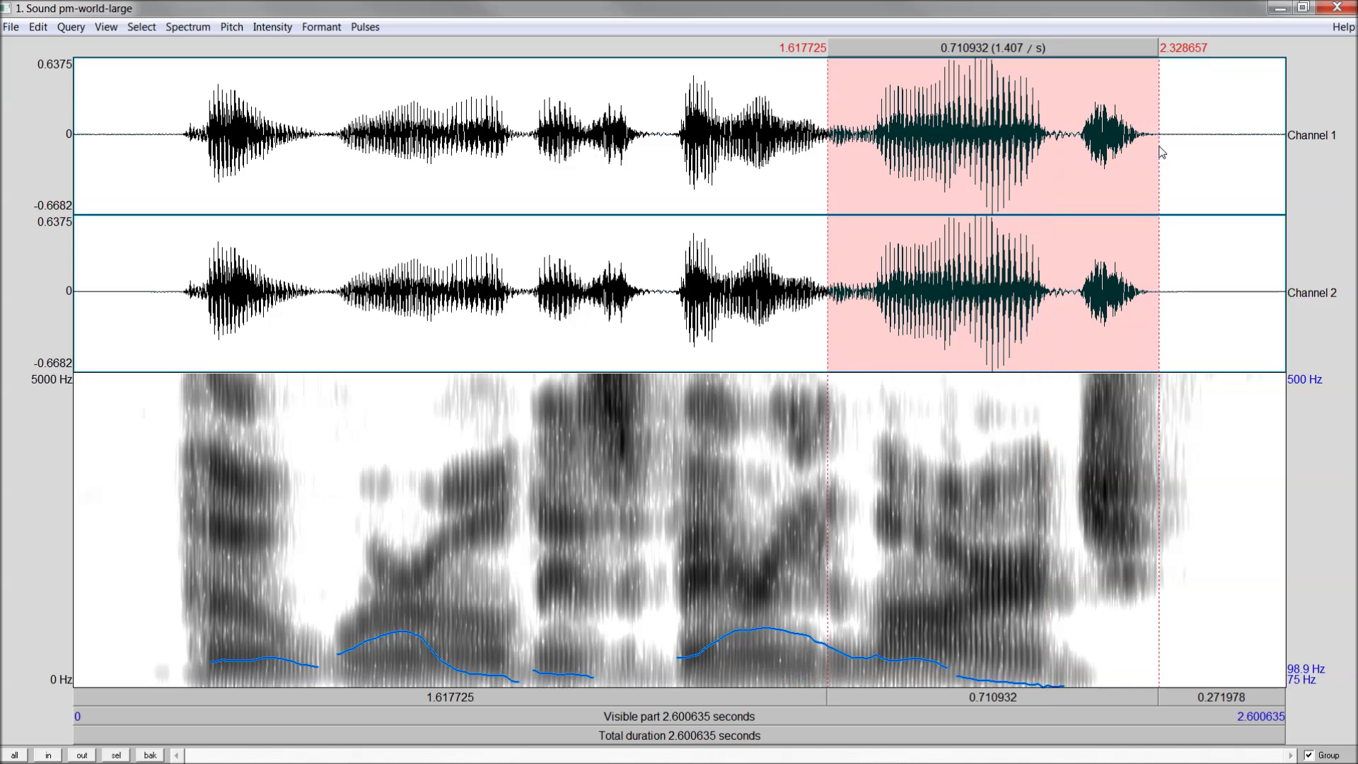
{"action": "key", "text": "Tab"}
{"action": "key", "text": "Tab"}
{"action": "left_click", "coordinate": [885, 200]}
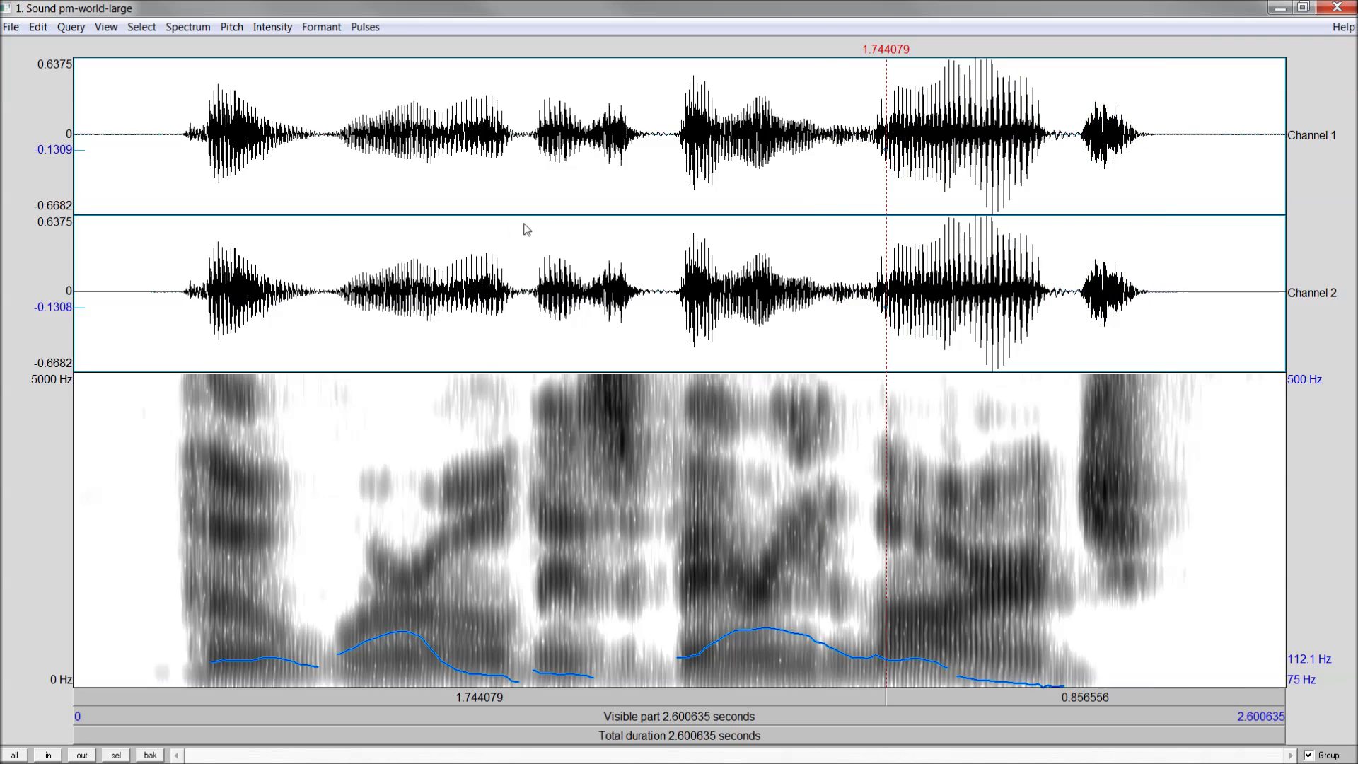